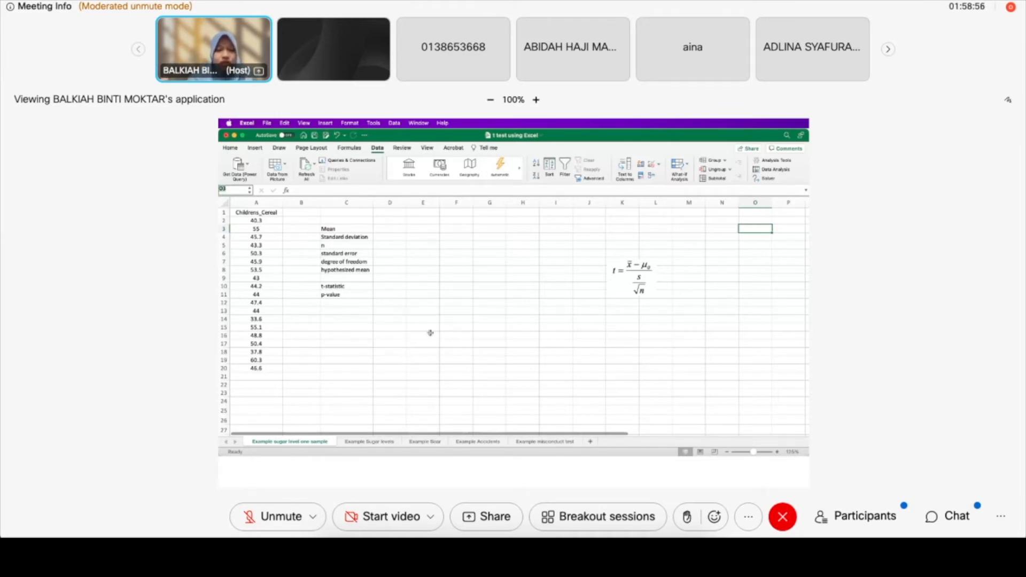
Move the t-statistic formula picture closer to the summary labels, around columns H and I
{"action": "left_click_drag", "start_coordinate": [269, 221], "coordinate": [261, 368]}
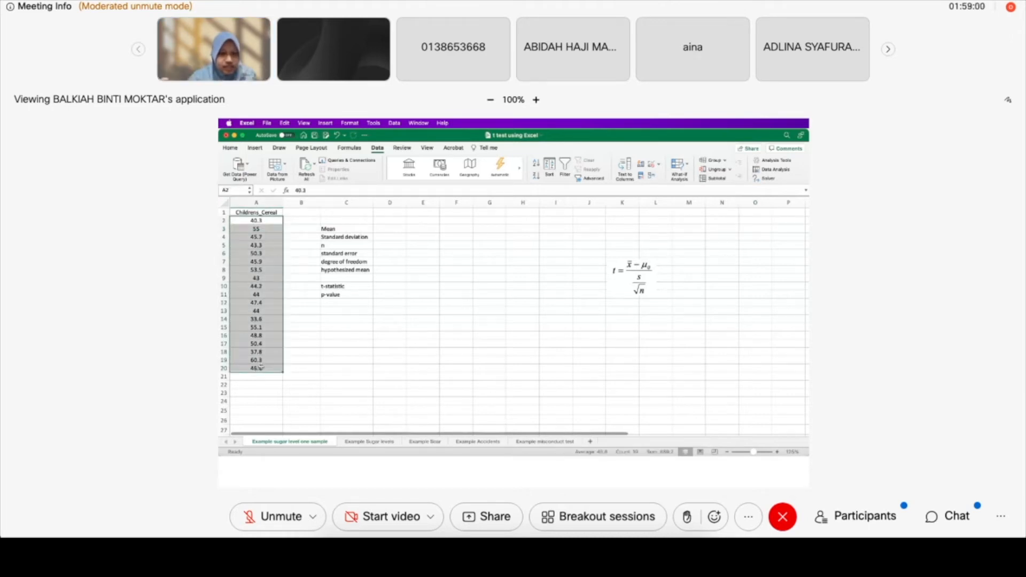
{"action": "left_click", "coordinate": [390, 351]}
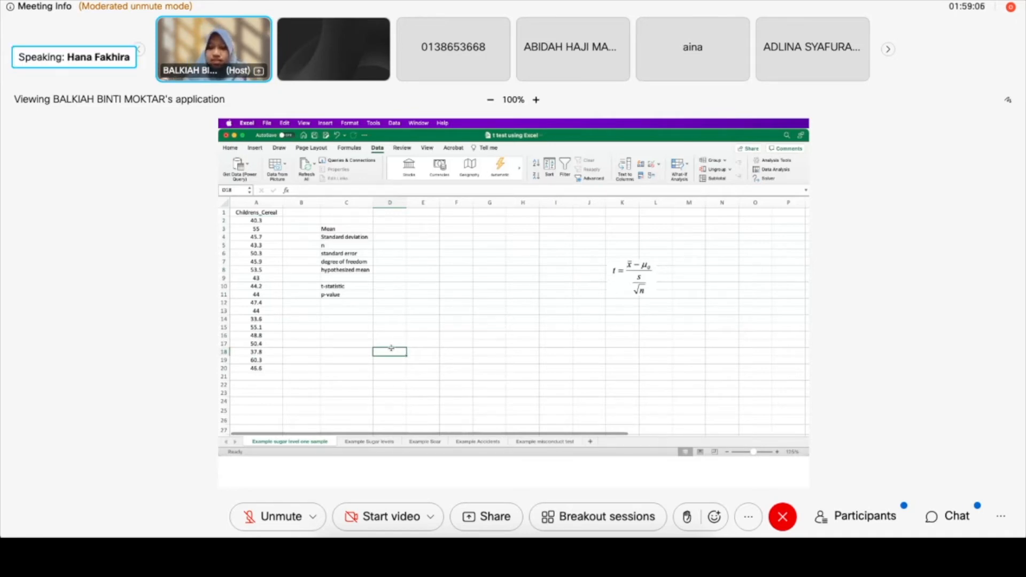
{"action": "left_click_drag", "start_coordinate": [620, 293], "coordinate": [517, 258]}
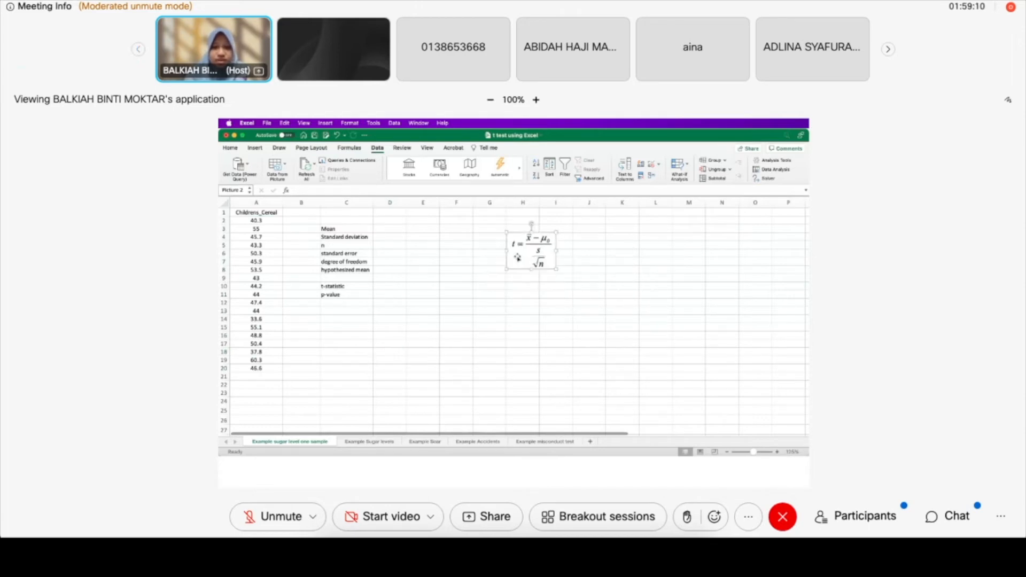
Enter the null hypothesis "Ho: mean = 44" in cell E2 and widen column E to fit it
{"action": "left_click", "coordinate": [421, 221]}
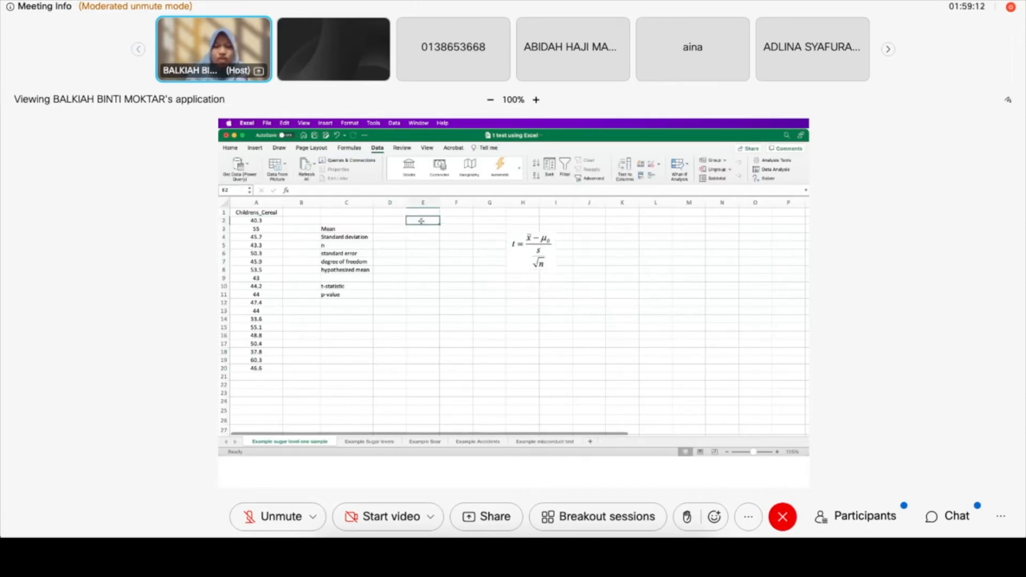
{"action": "type", "text": "H0"}
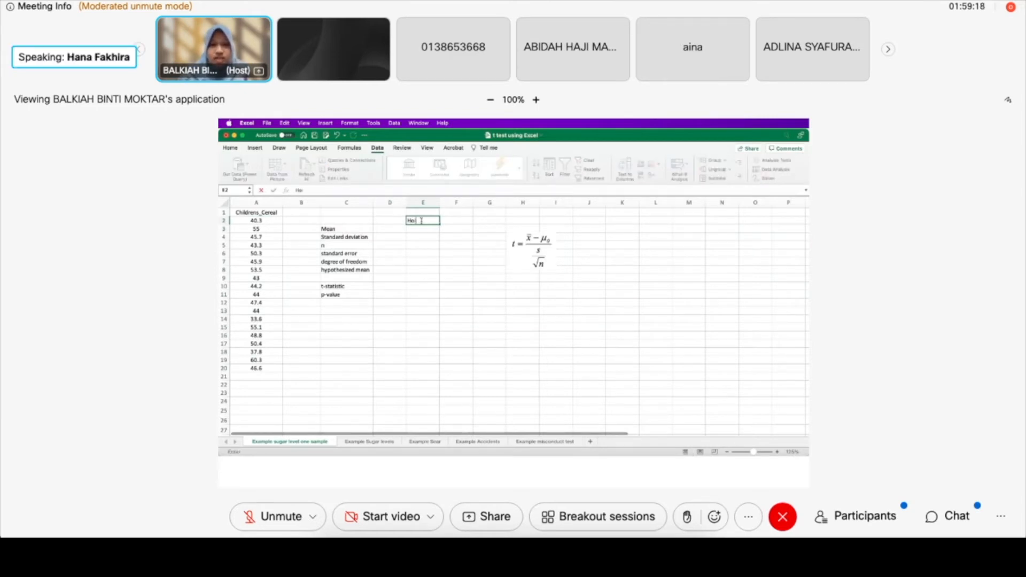
{"action": "type", "text": "mean = 44"}
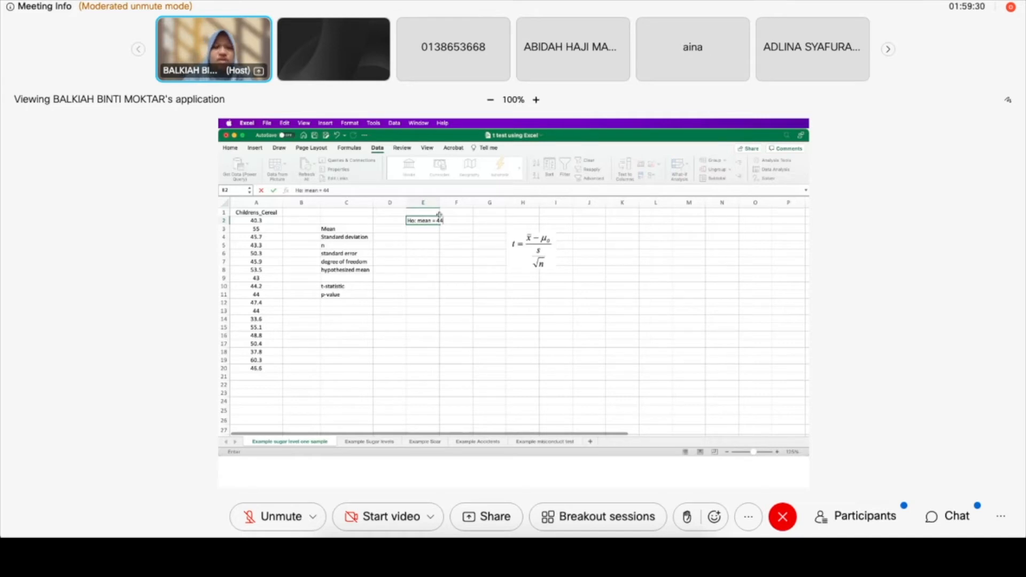
{"action": "left_click", "coordinate": [435, 202]}
{"action": "left_click_drag", "start_coordinate": [439, 199], "coordinate": [478, 199]}
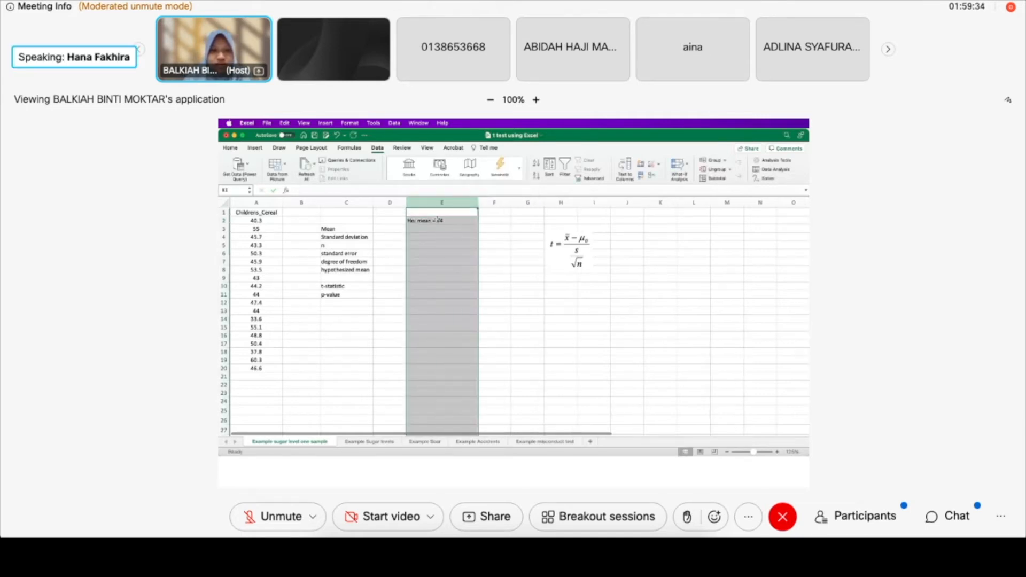
Enter the alternative hypothesis "H1: mean not equal 44" in cell E3
{"action": "left_click", "coordinate": [421, 229]}
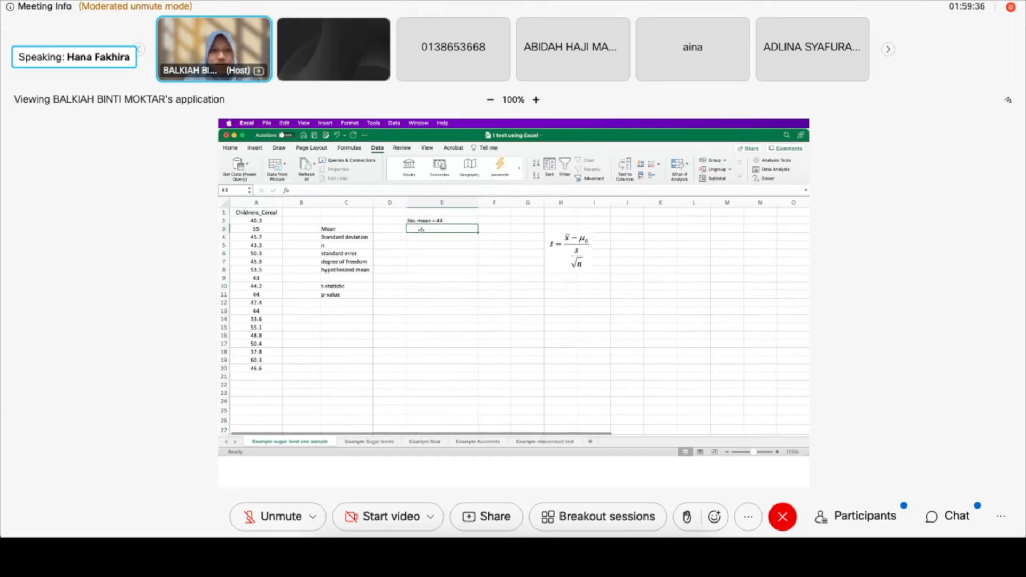
{"action": "type", "text": "H1"}
{"action": "key", "text": "BackSpace"}
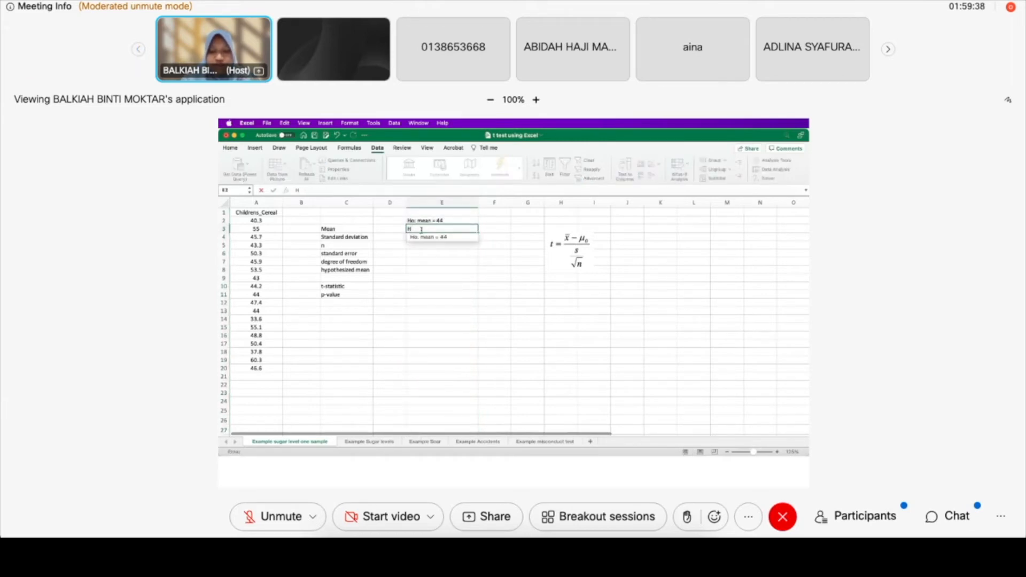
{"action": "type", "text": "1: mean"}
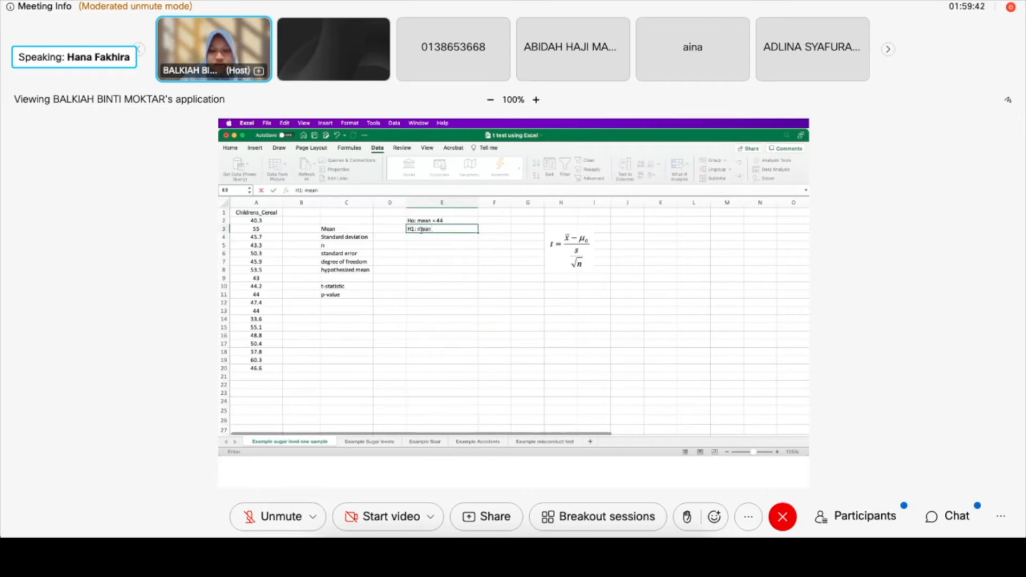
{"action": "type", "text": " not equal 44"}
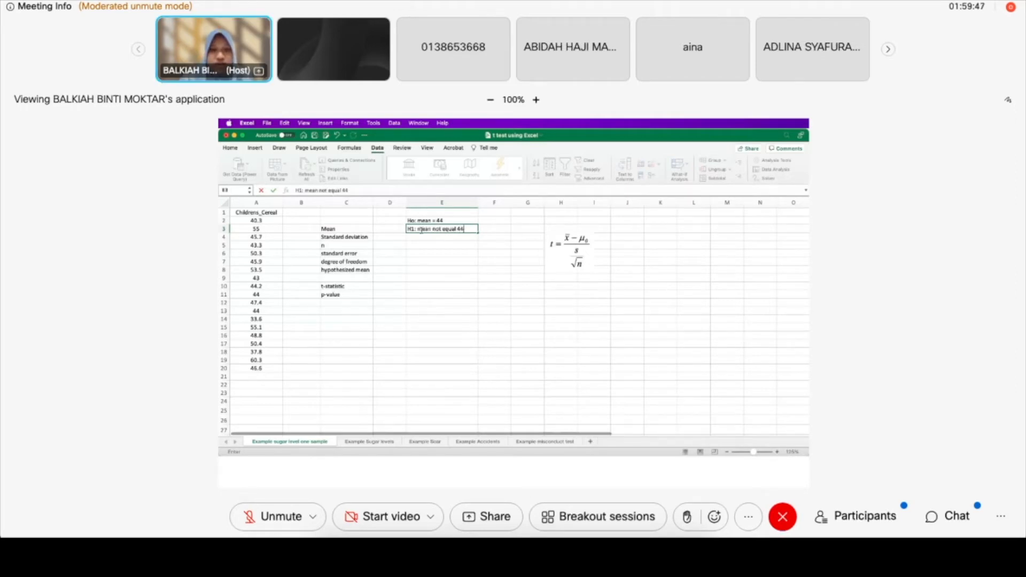
{"action": "left_click", "coordinate": [441, 285]}
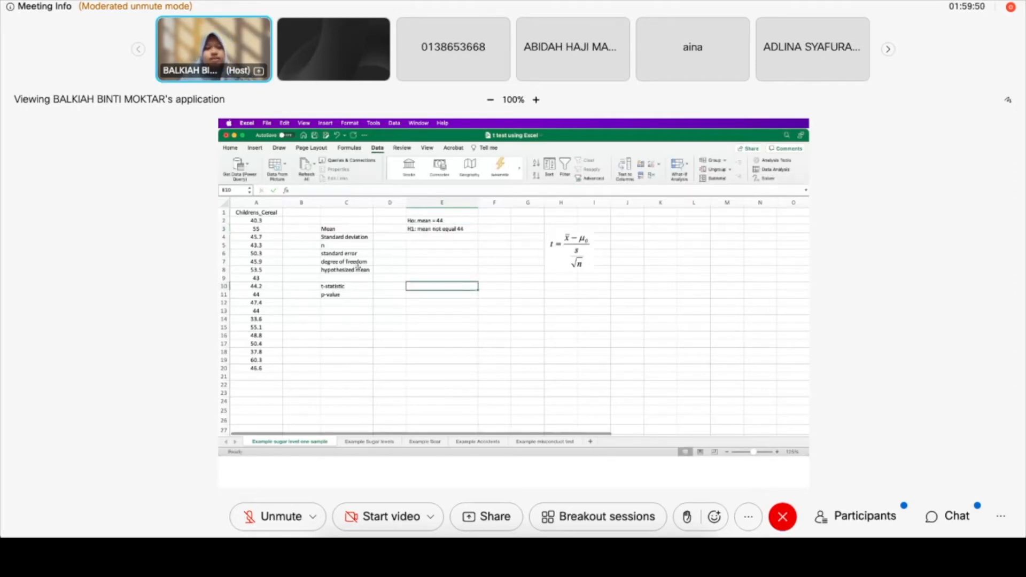
Calculate the mean of the Childrens_Cereal values in cell D3 with the AVERAGE function
{"action": "left_click", "coordinate": [381, 229]}
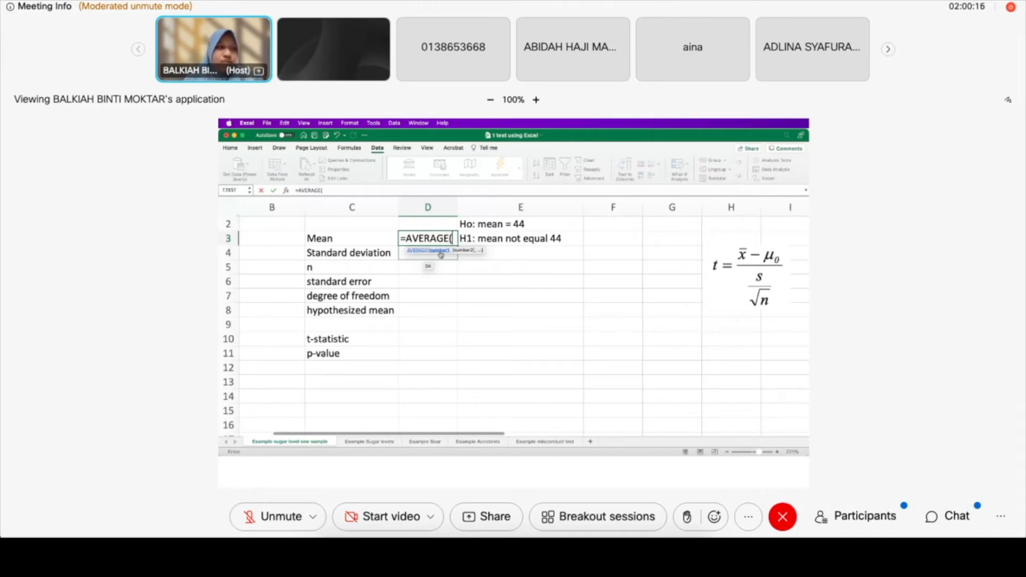
{"action": "scroll", "coordinate": [401, 283], "scroll_direction": "up", "scroll_amount": 1}
{"action": "scroll", "coordinate": [402, 283], "scroll_direction": "left", "scroll_amount": 3}
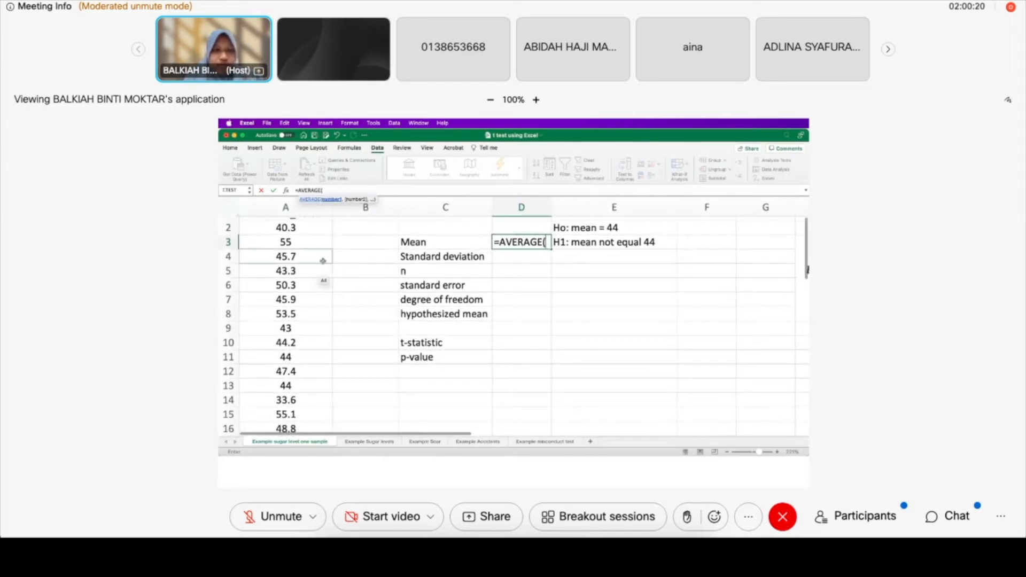
{"action": "scroll", "coordinate": [322, 261], "scroll_direction": "up", "scroll_amount": 1}
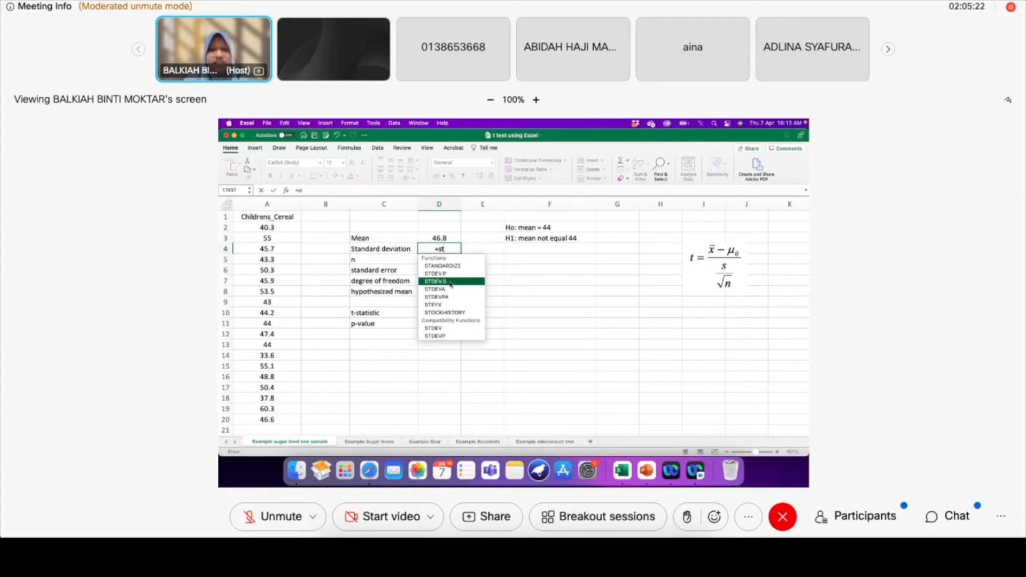
Calculate the sample standard deviation of A2:A20 in cell D4 with STDEV.S
{"action": "double_click", "coordinate": [450, 282]}
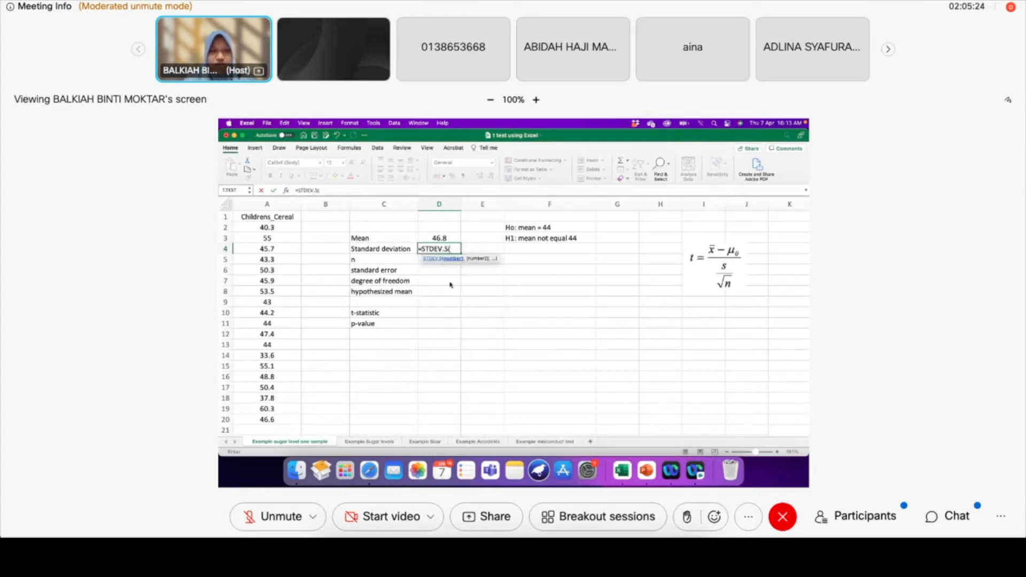
{"action": "left_click_drag", "start_coordinate": [277, 227], "coordinate": [271, 419]}
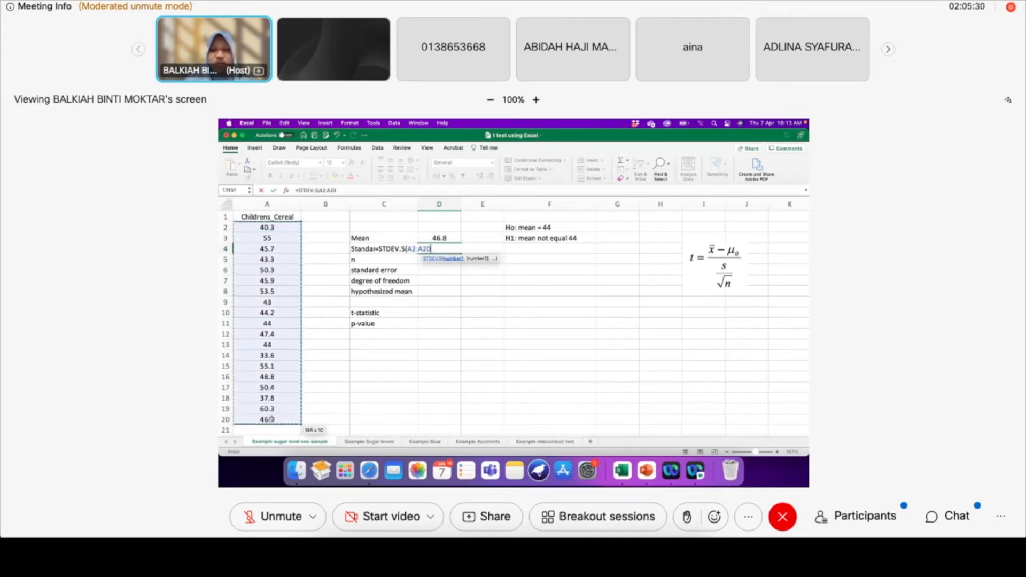
{"action": "key", "text": "Return"}
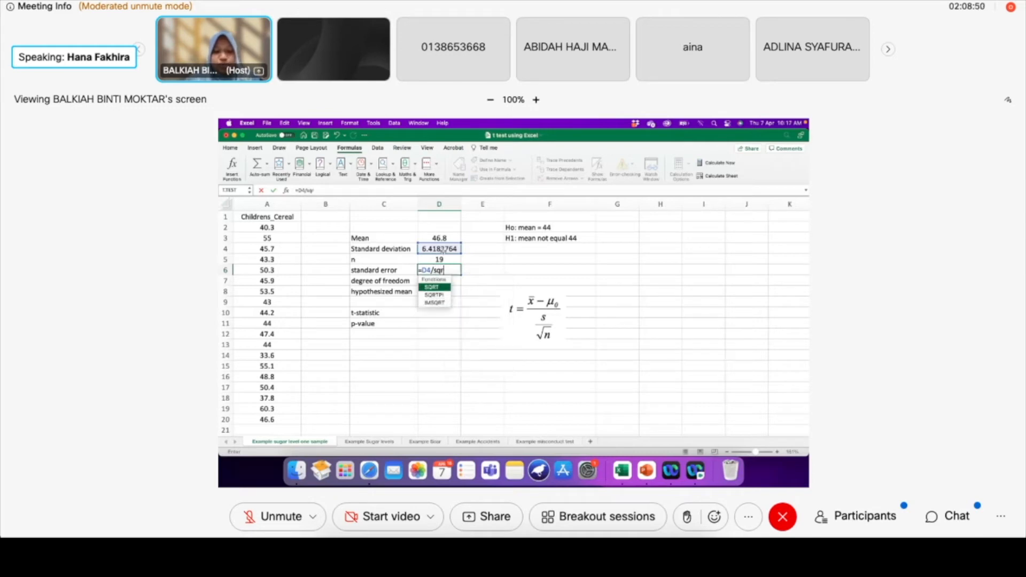
Complete the standard error formula in cell D6 as =D4/SQRT(D5)
{"action": "double_click", "coordinate": [434, 288]}
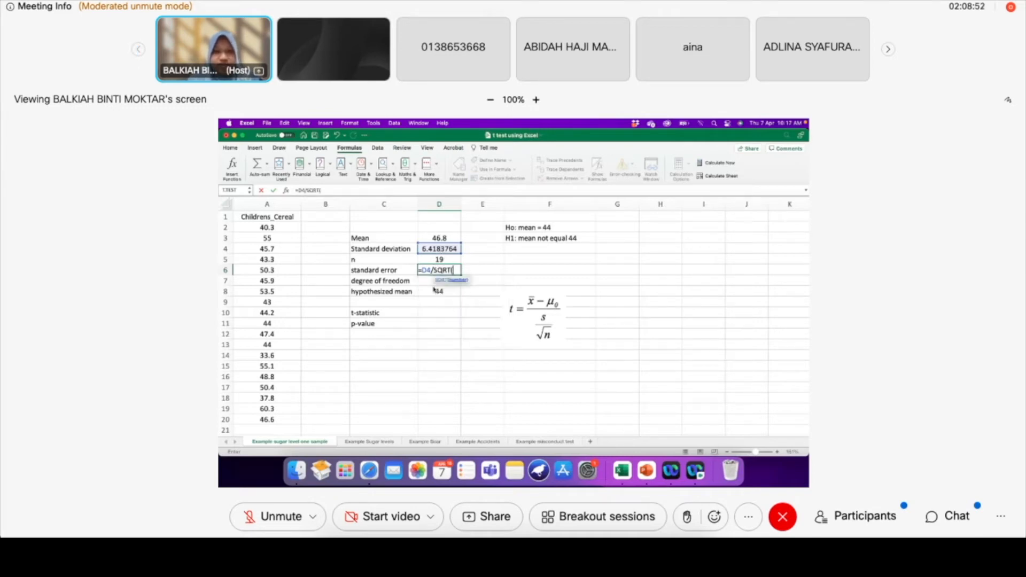
{"action": "left_click", "coordinate": [435, 260]}
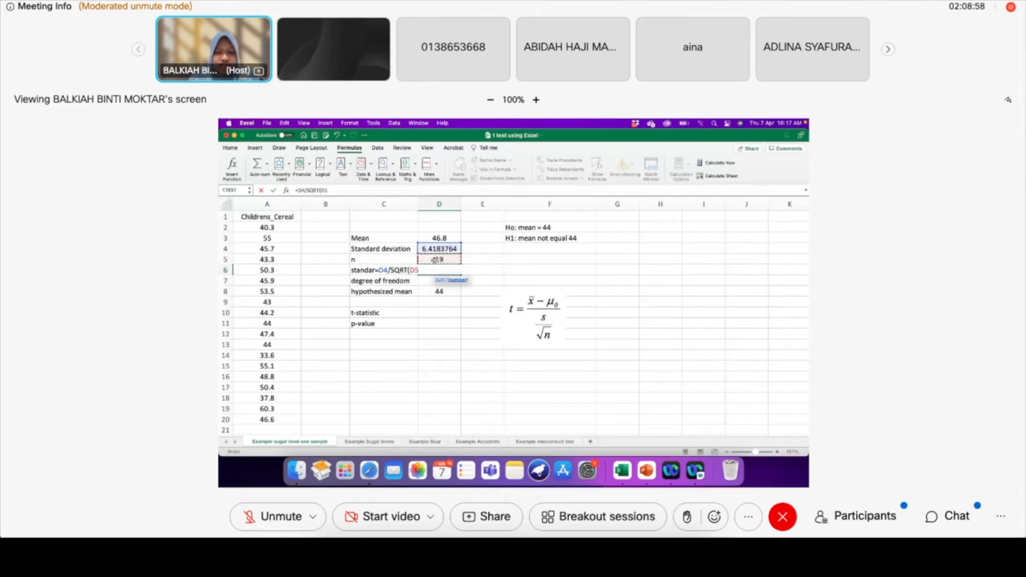
{"action": "type", "text": ")"}
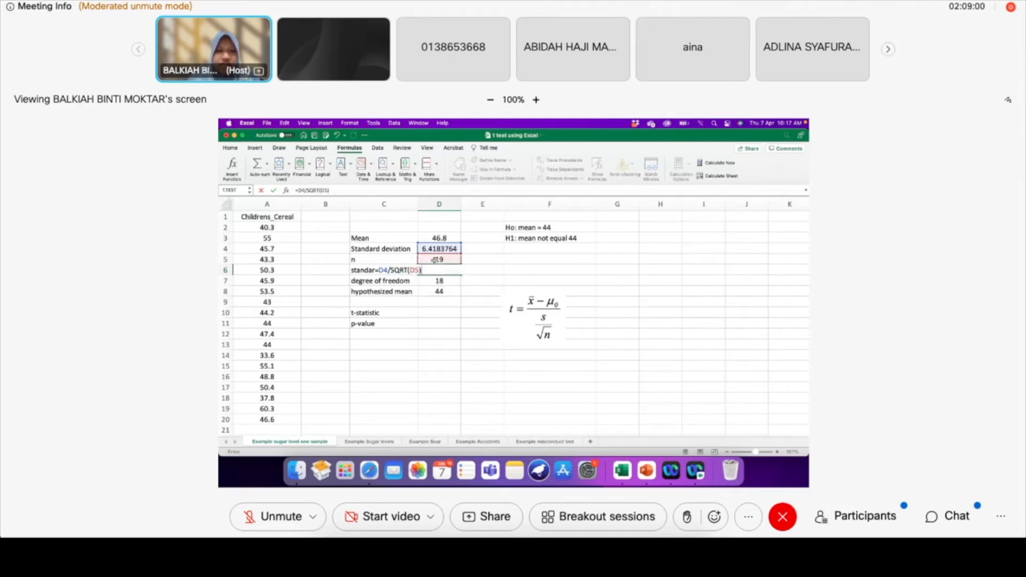
{"action": "key", "text": "Return"}
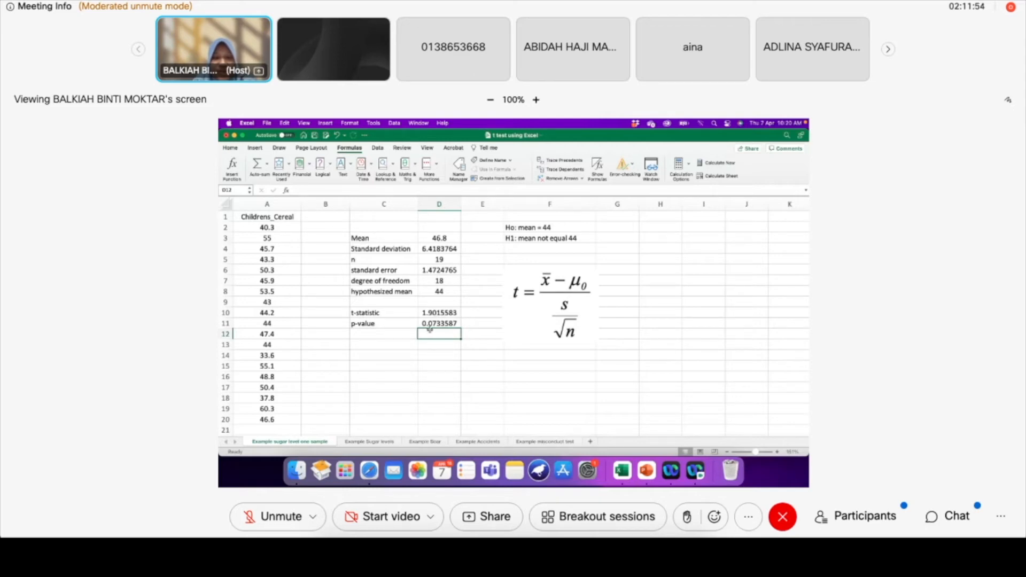
Switch to the Example Sugar levels worksheet with the children's and adults' cereal data
{"action": "left_click", "coordinate": [390, 335]}
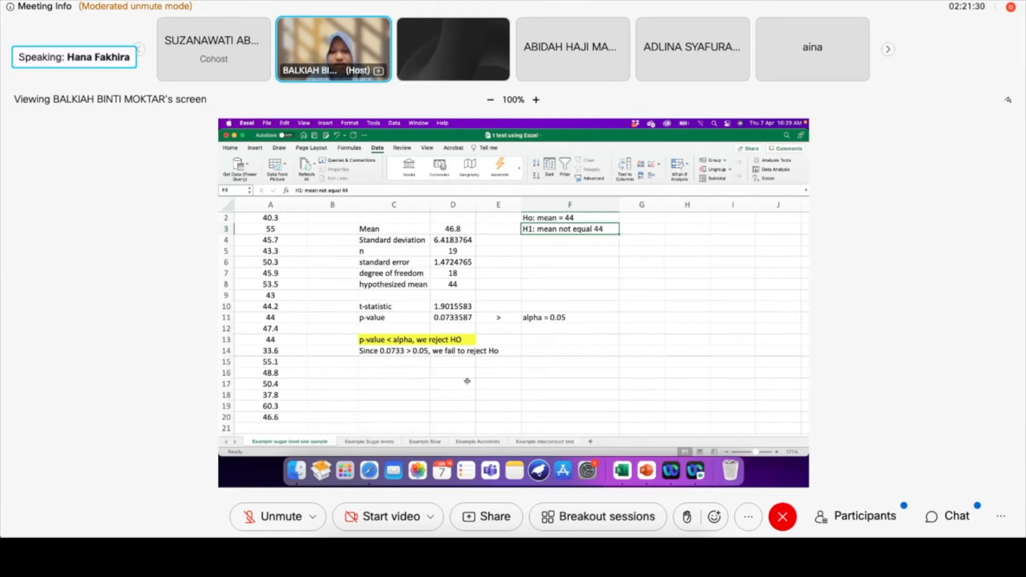
{"action": "left_click", "coordinate": [359, 443]}
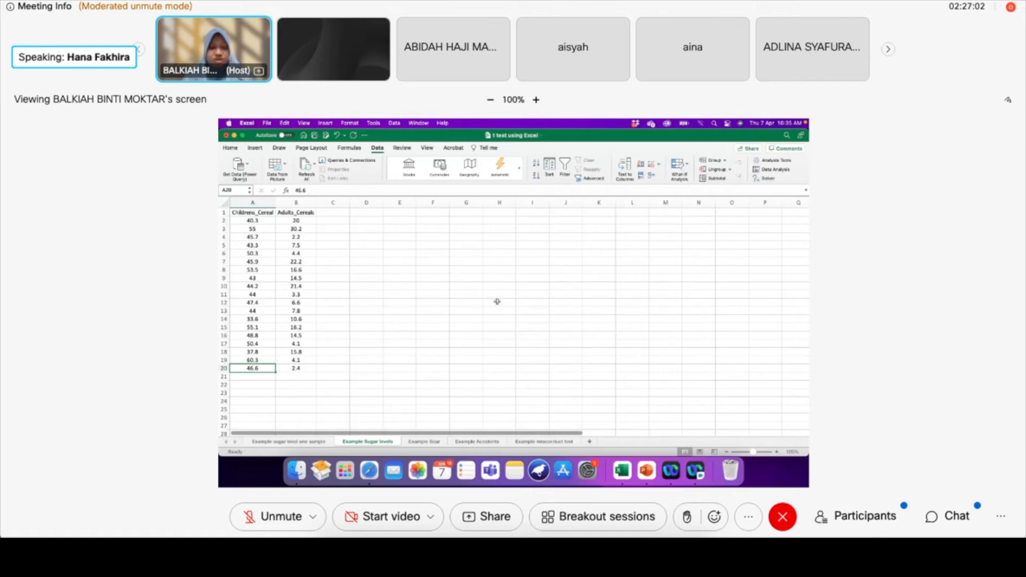
{"action": "left_click", "coordinate": [380, 337]}
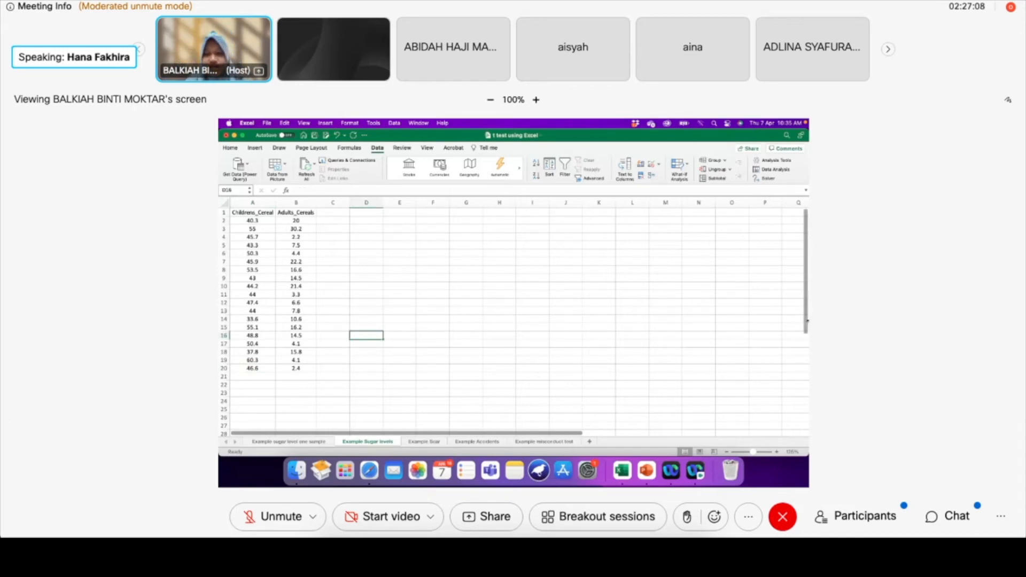
Move the text box with the Ho and H1 variance hypotheses next to the cereal data, starting at column D in the first rows
{"action": "scroll", "coordinate": [788, 319], "scroll_direction": "right", "scroll_amount": 10}
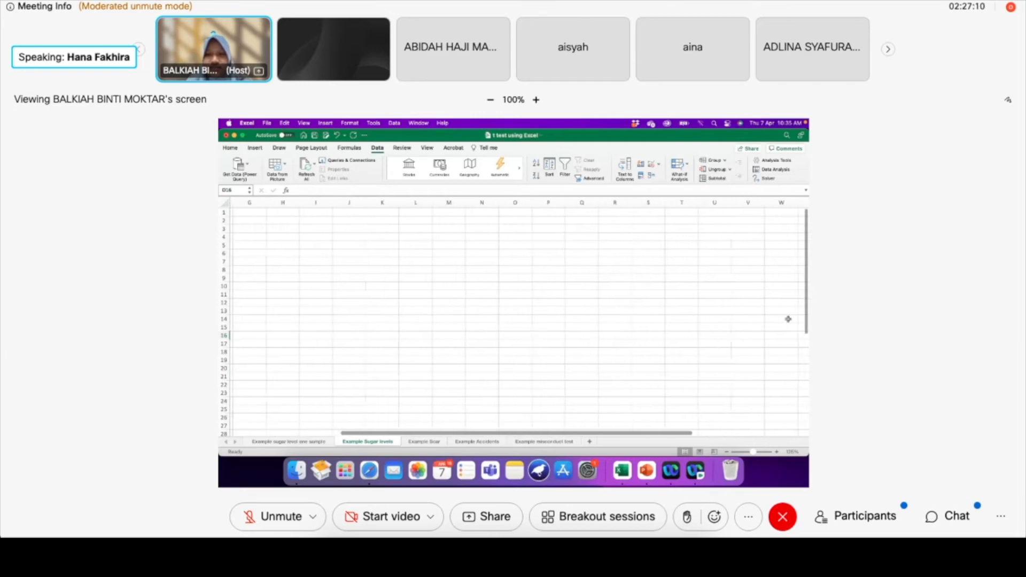
{"action": "left_click", "coordinate": [738, 337]}
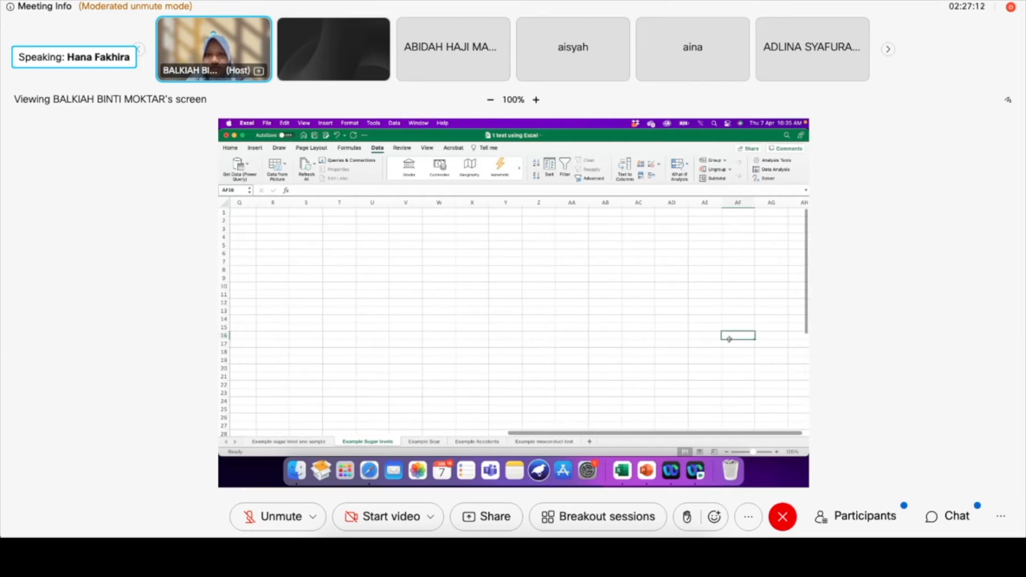
{"action": "scroll", "coordinate": [729, 339], "scroll_direction": "right", "scroll_amount": 3}
{"action": "scroll", "coordinate": [729, 339], "scroll_direction": "down", "scroll_amount": 10}
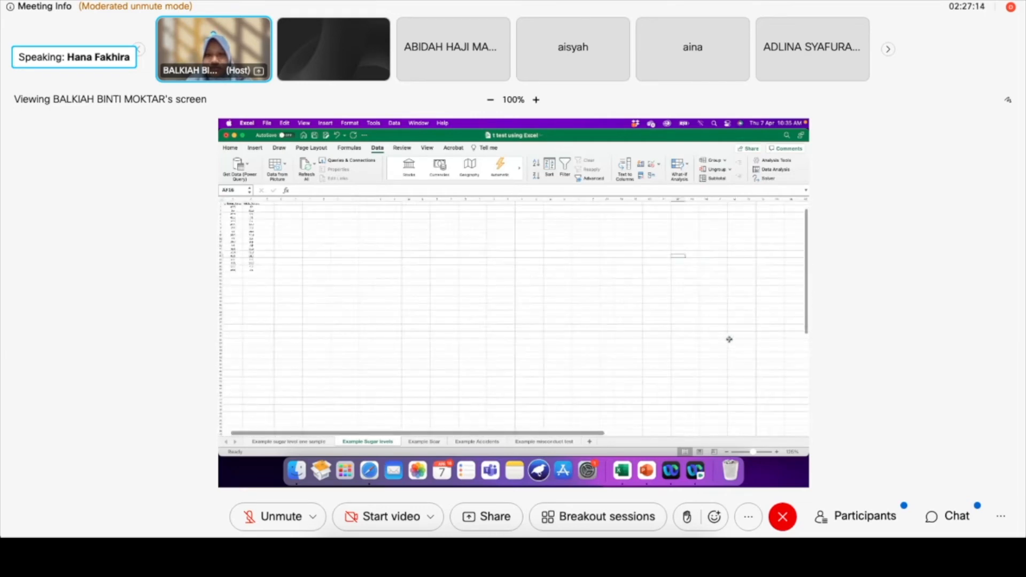
{"action": "scroll", "coordinate": [600, 299], "scroll_direction": "down", "scroll_amount": 3}
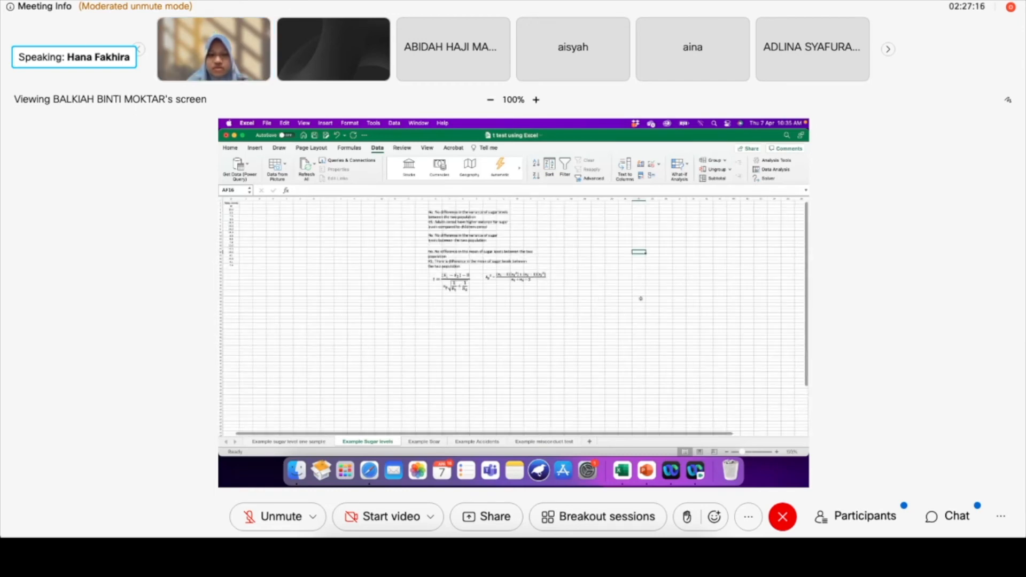
{"action": "scroll", "coordinate": [456, 369], "scroll_direction": "up", "scroll_amount": 5}
{"action": "scroll", "coordinate": [455, 370], "scroll_direction": "up", "scroll_amount": 6}
{"action": "scroll", "coordinate": [456, 369], "scroll_direction": "left", "scroll_amount": 8}
{"action": "left_click", "coordinate": [689, 229]}
{"action": "left_click_drag", "start_coordinate": [658, 218], "coordinate": [361, 206]}
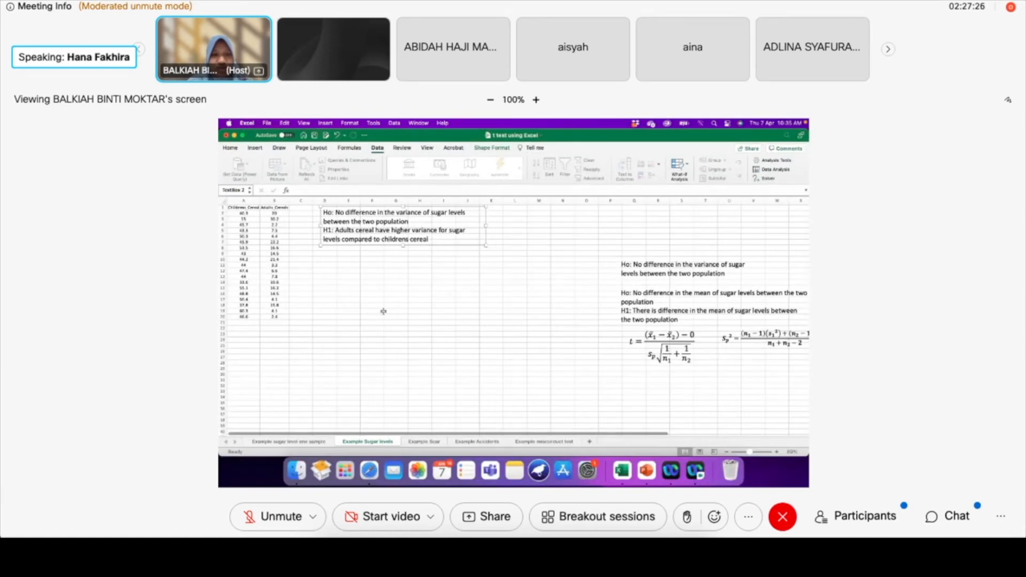
{"action": "scroll", "coordinate": [394, 311], "scroll_direction": "up", "scroll_amount": 3}
{"action": "scroll", "coordinate": [423, 328], "scroll_direction": "up", "scroll_amount": 2}
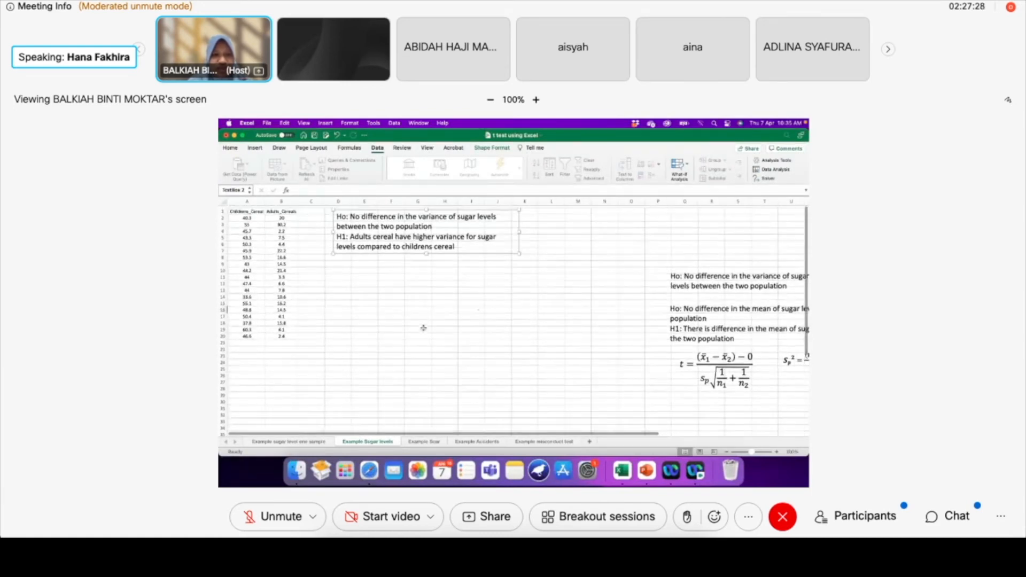
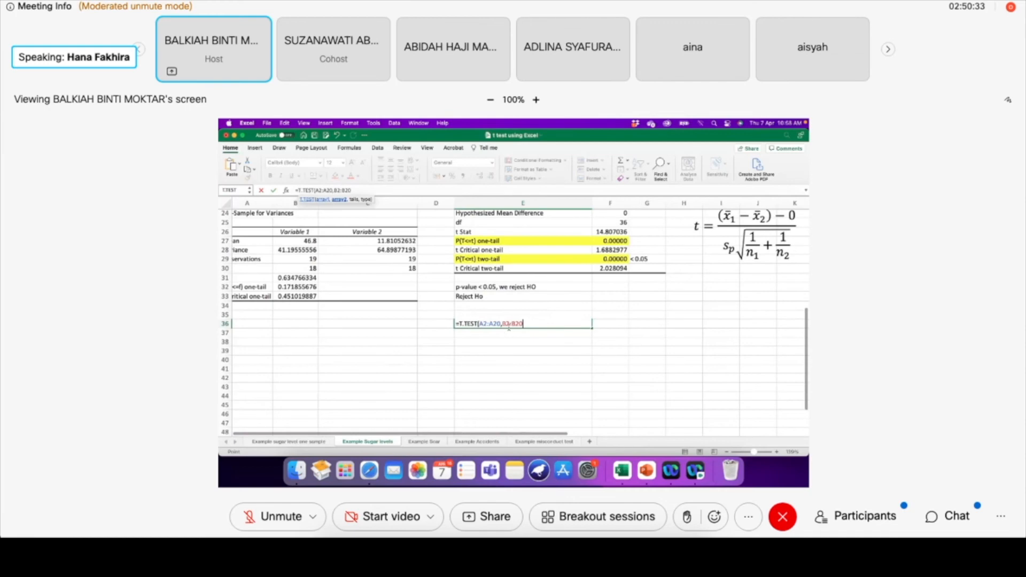
Extend the T.TEST formula in E36 after the ranges A2:A20 and B2:B20 with 2 (two-tailed distribution) as its tails argument
{"action": "type", "text": ","}
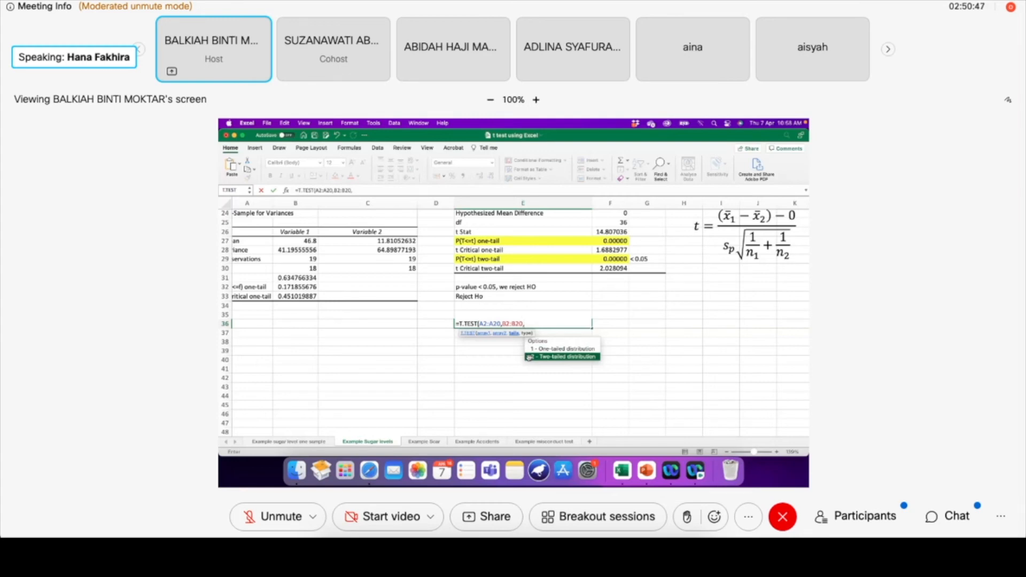
{"action": "double_click", "coordinate": [528, 357]}
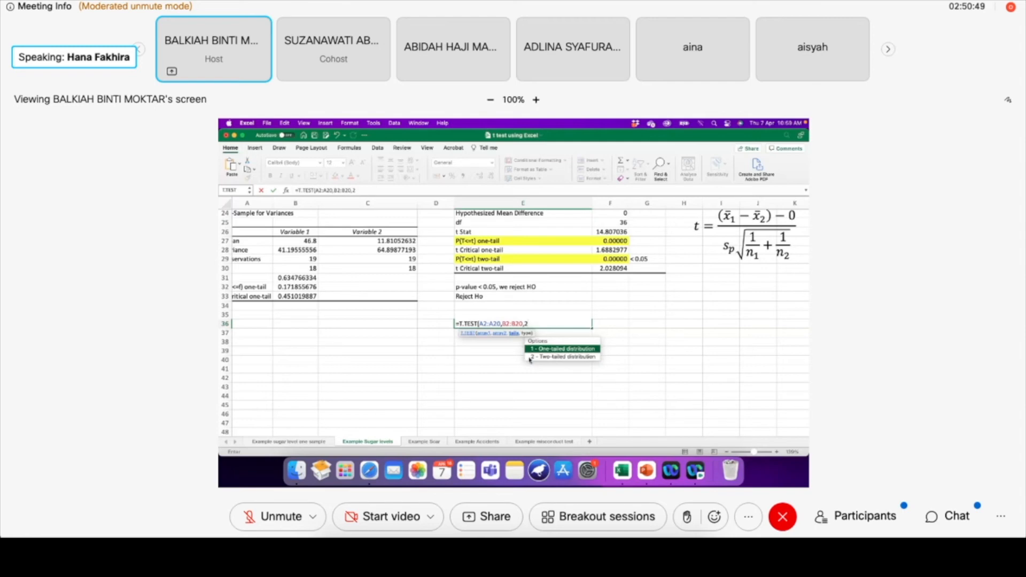
{"action": "type", "text": ","}
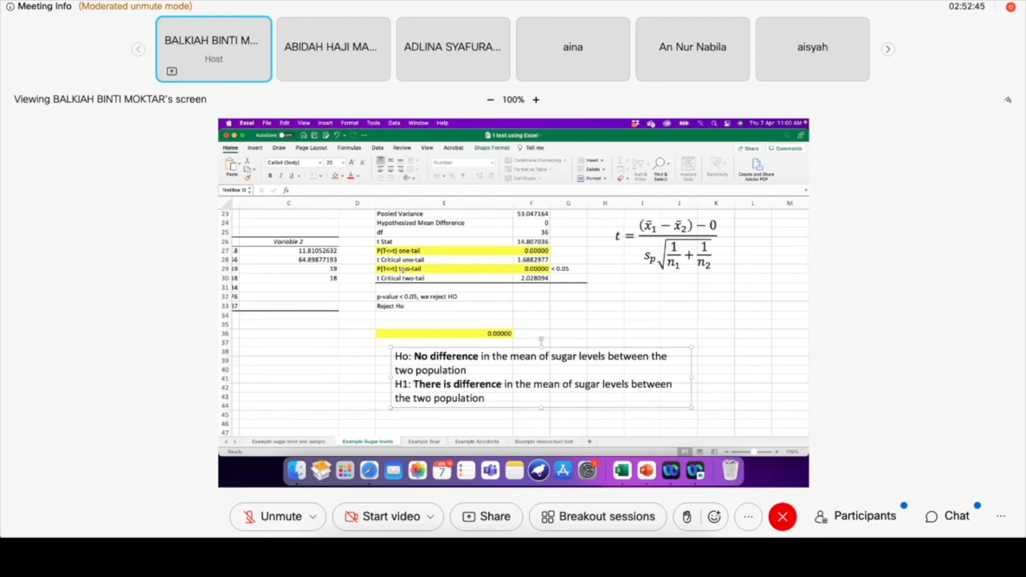
Remove the yellow fill from the P(T<=t) one-tail row, cells E27:F27, in the two-sample t-test output
{"action": "left_click", "coordinate": [388, 268]}
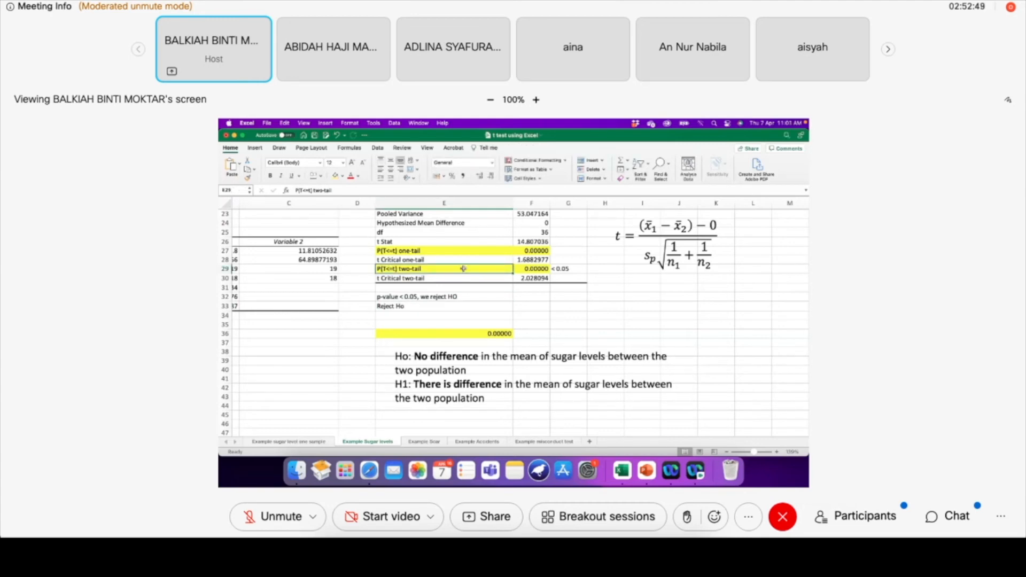
{"action": "left_click", "coordinate": [454, 251]}
{"action": "left_click_drag", "start_coordinate": [509, 249], "coordinate": [534, 251]}
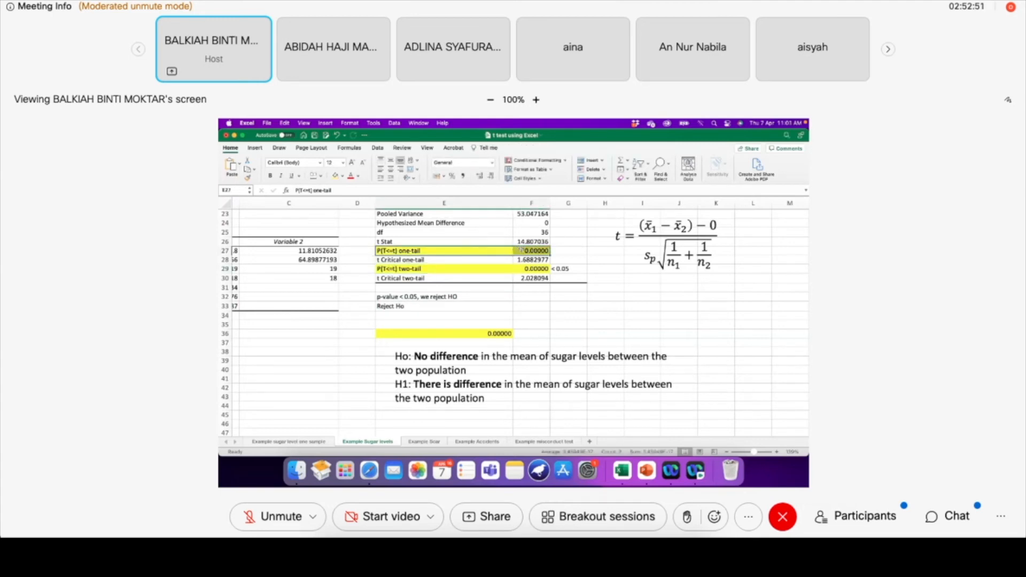
{"action": "left_click", "coordinate": [343, 176]}
{"action": "left_click", "coordinate": [349, 192]}
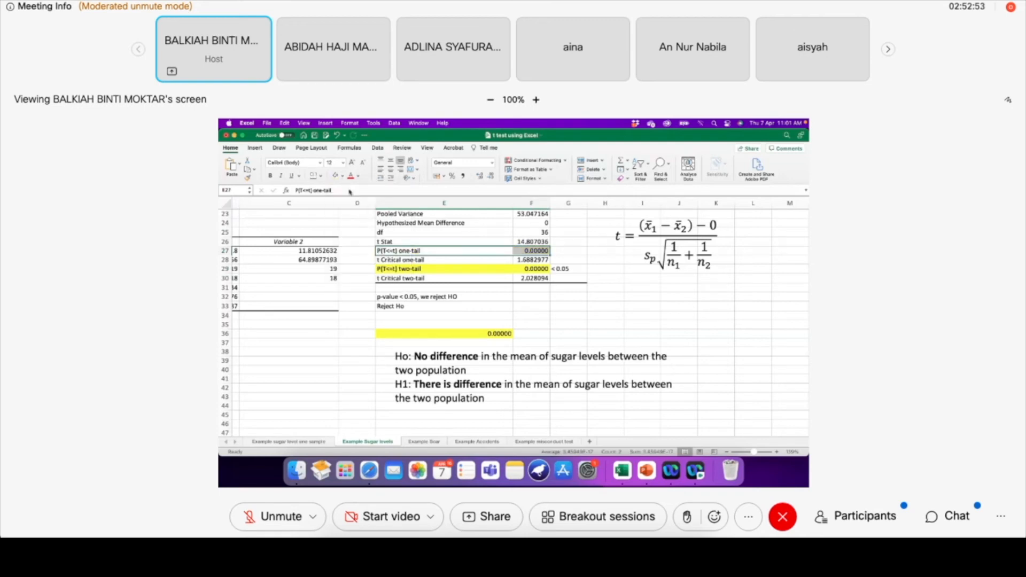
{"action": "left_click", "coordinate": [445, 289]}
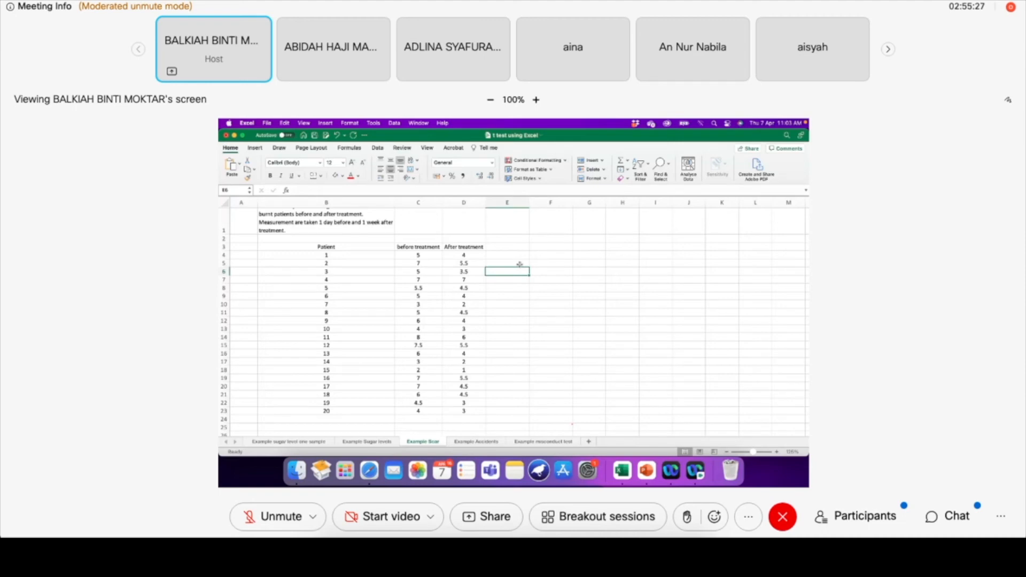
Start the t-Test: Paired Two Sample for Means analysis for the scar data, keeping its dialog clear of the treatment columns
{"action": "left_click", "coordinate": [378, 149]}
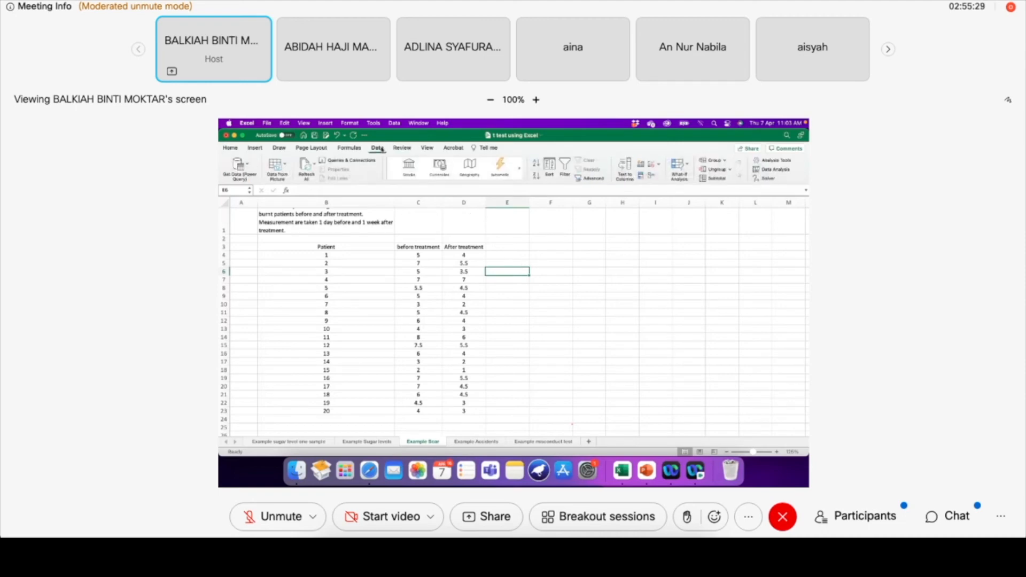
{"action": "left_click", "coordinate": [781, 170]}
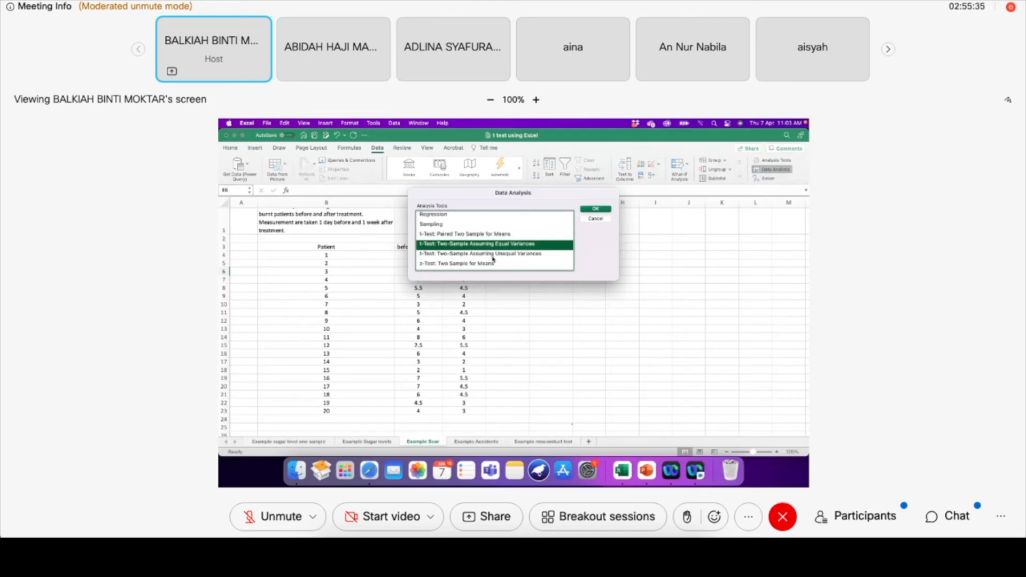
{"action": "left_click", "coordinate": [477, 234]}
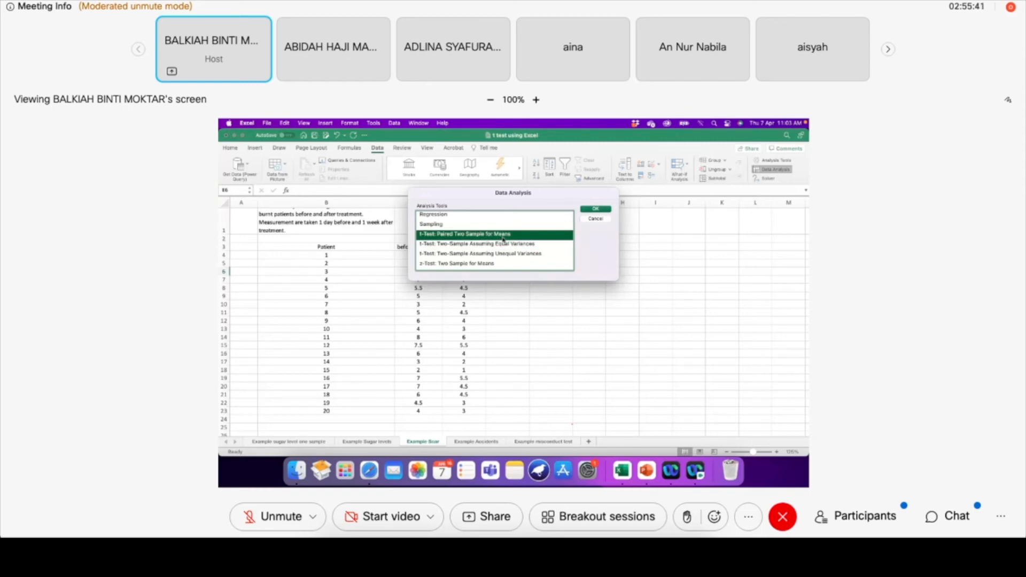
{"action": "left_click", "coordinate": [592, 213]}
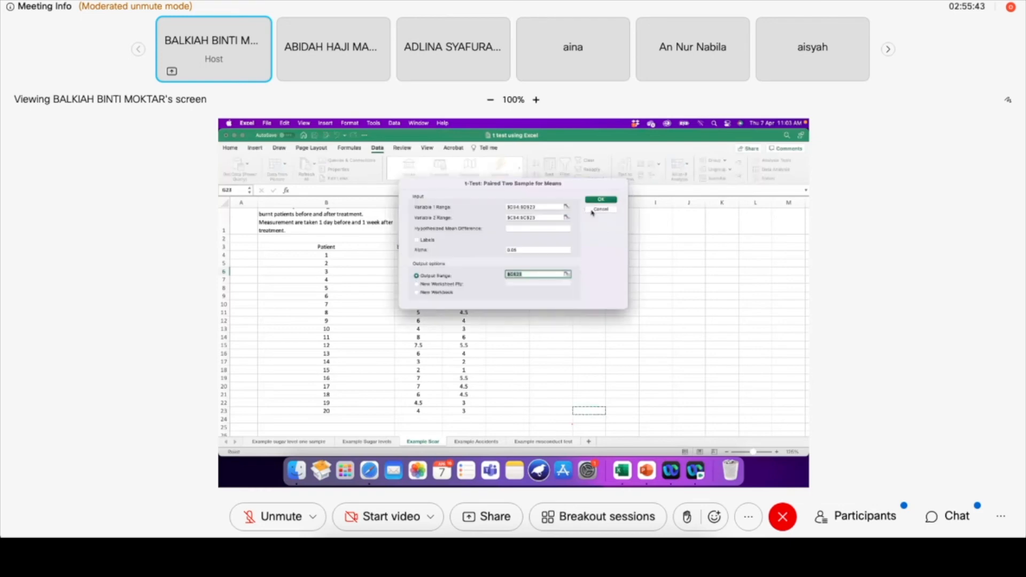
{"action": "left_click_drag", "start_coordinate": [434, 184], "coordinate": [539, 228]}
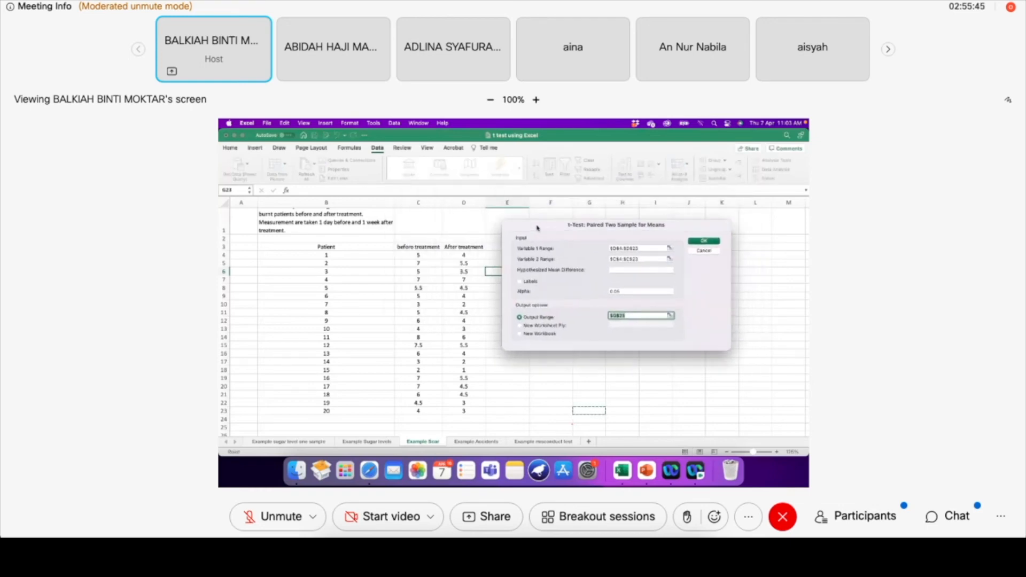
Clear the previous Variable 1, Variable 2 and output range entries from the paired t-test settings
{"action": "left_click", "coordinate": [642, 247]}
{"action": "key", "text": "BackSpace"}
{"action": "key", "text": "BackSpace"}
{"action": "key", "text": "BackSpace"}
{"action": "key", "text": "BackSpace"}
{"action": "key", "text": "BackSpace"}
{"action": "key", "text": "BackSpace"}
{"action": "key", "text": "BackSpace"}
{"action": "key", "text": "BackSpace"}
{"action": "key", "text": "BackSpace"}
{"action": "key", "text": "BackSpace"}
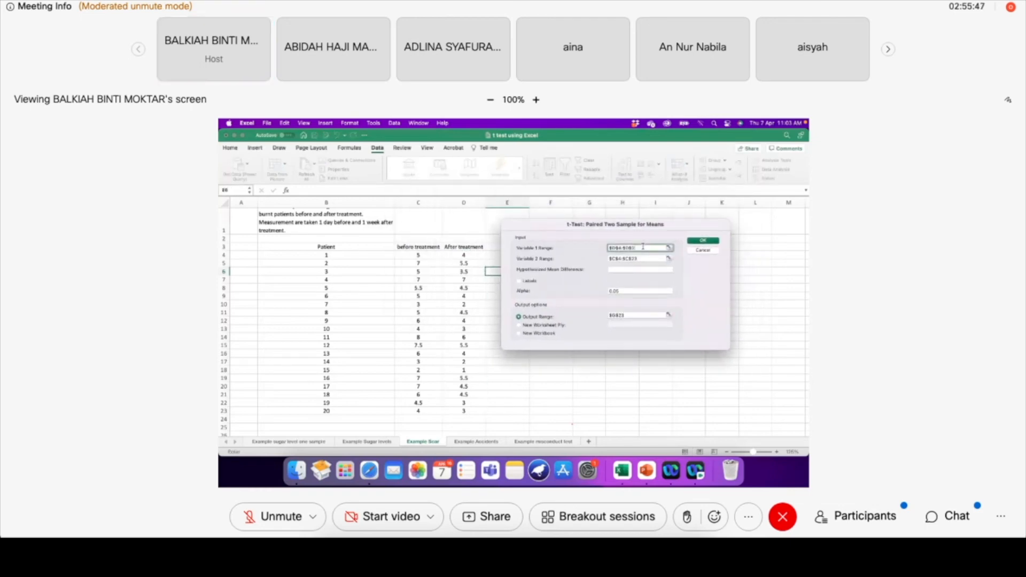
{"action": "left_click", "coordinate": [646, 258]}
{"action": "key", "text": "BackSpace"}
{"action": "key", "text": "BackSpace"}
{"action": "key", "text": "BackSpace"}
{"action": "key", "text": "BackSpace"}
{"action": "key", "text": "BackSpace"}
{"action": "key", "text": "BackSpace"}
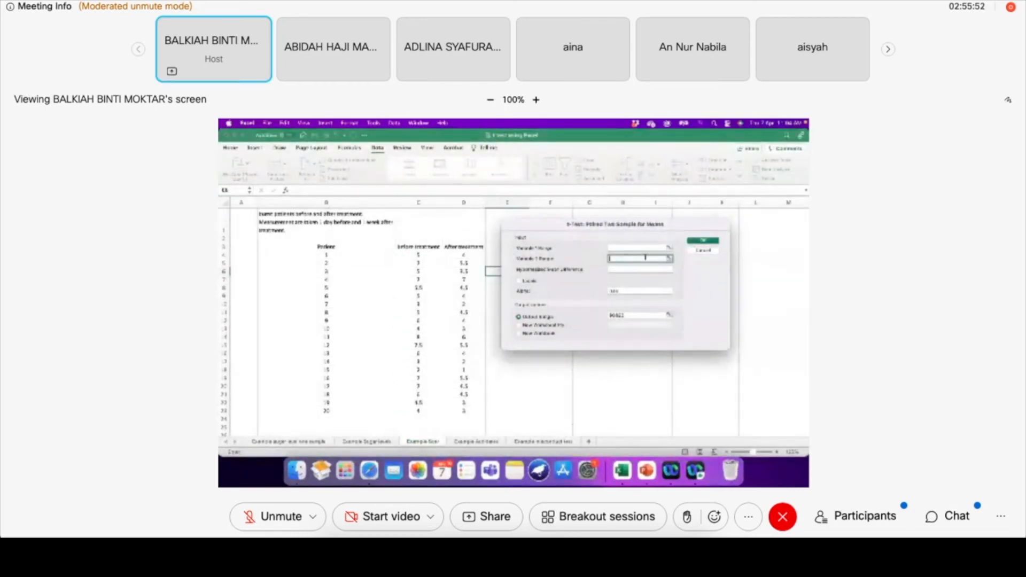
{"action": "left_click", "coordinate": [644, 315]}
{"action": "key", "text": "BackSpace"}
{"action": "key", "text": "BackSpace"}
{"action": "key", "text": "BackSpace"}
{"action": "key", "text": "BackSpace"}
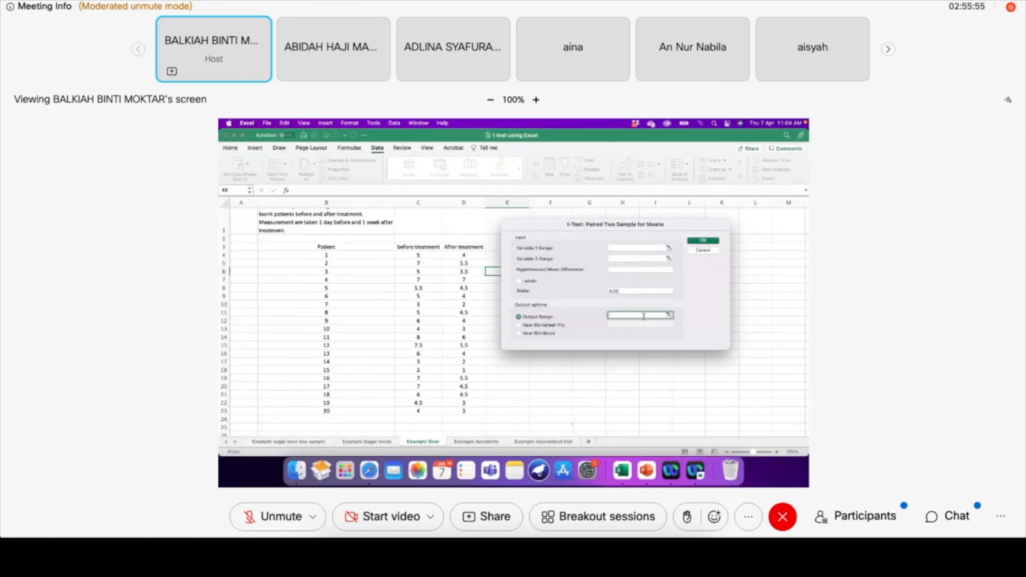
Set the Variable 1 range to the before-treatment values C4:C23 and the Variable 2 range to the after-treatment values D4:D23
{"action": "left_click", "coordinate": [622, 247]}
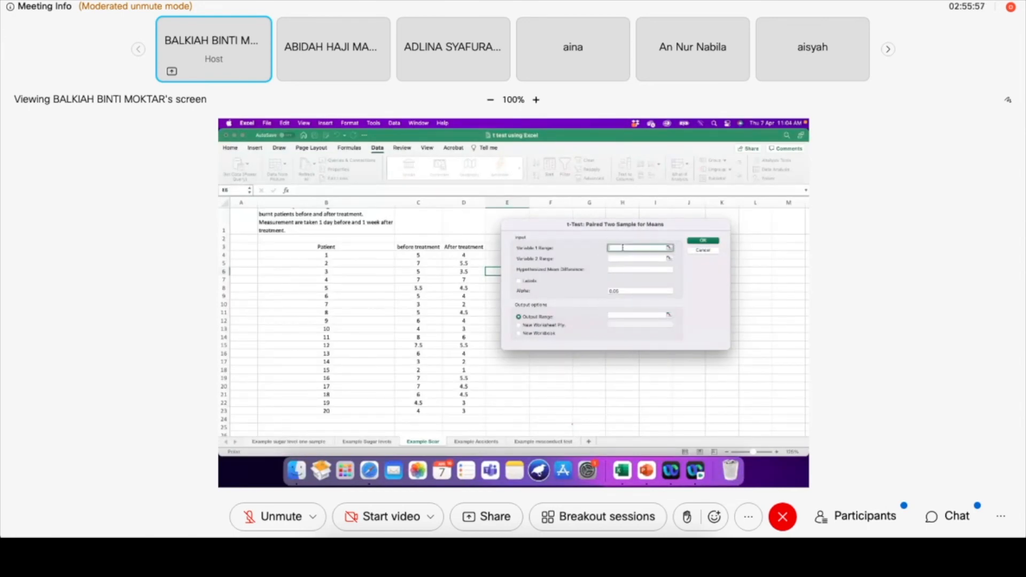
{"action": "left_click", "coordinate": [429, 254]}
{"action": "left_click_drag", "start_coordinate": [430, 255], "coordinate": [418, 412]}
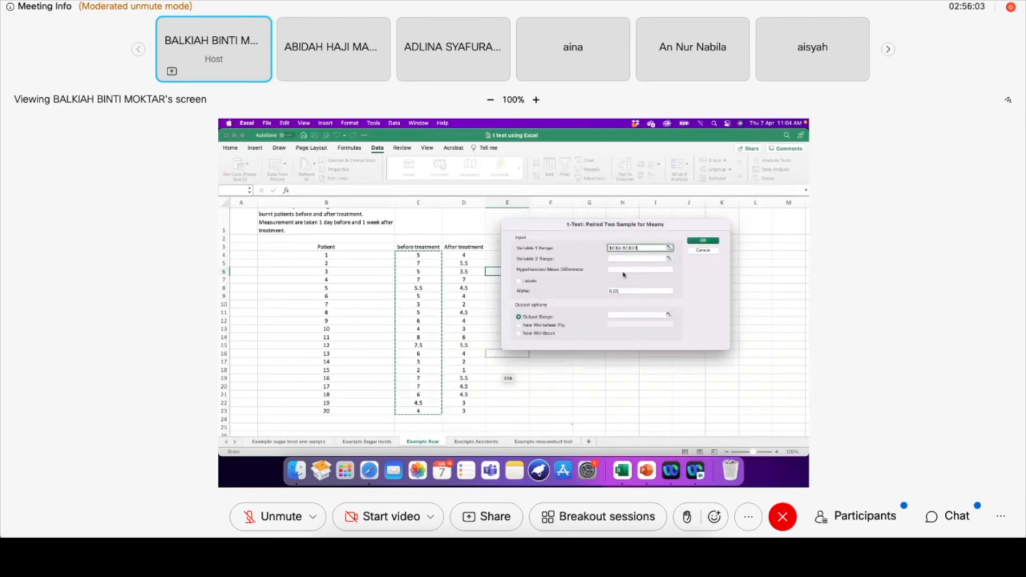
{"action": "left_click", "coordinate": [625, 259]}
{"action": "left_click", "coordinate": [469, 256]}
{"action": "left_click_drag", "start_coordinate": [469, 256], "coordinate": [465, 410]}
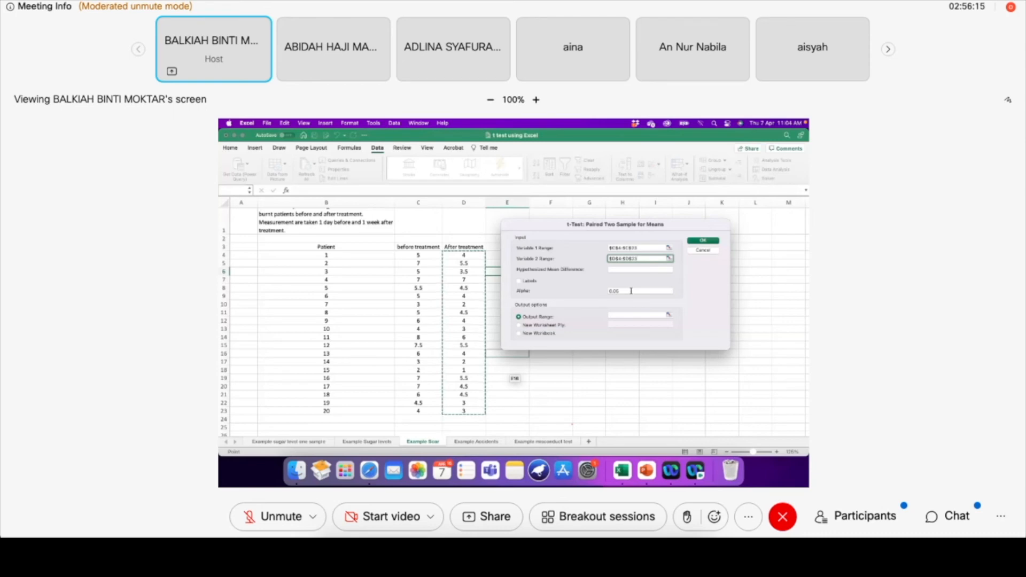
Run the paired t-test with its output starting at F4 and widen column F to fit the result labels
{"action": "left_click", "coordinate": [619, 315]}
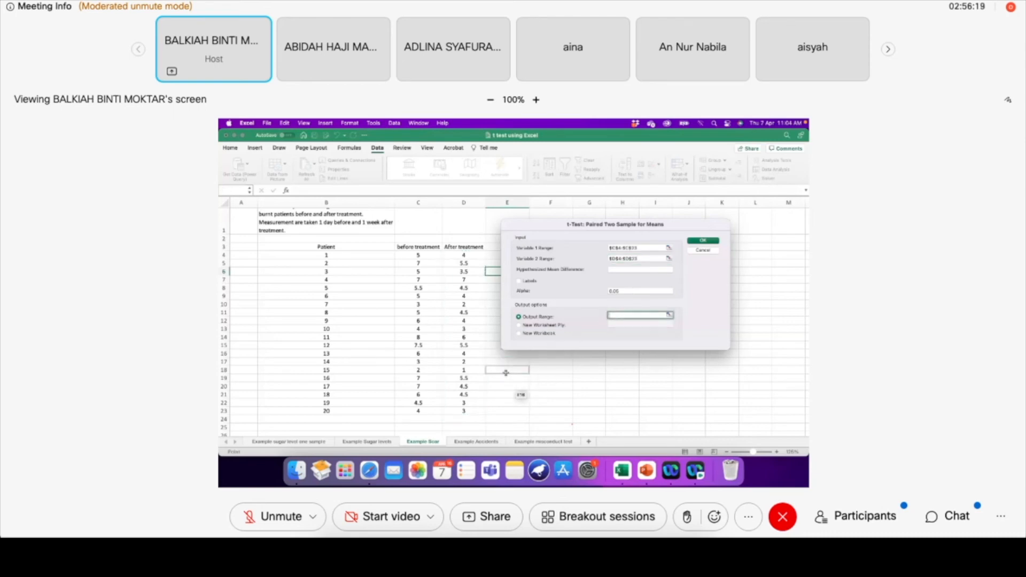
{"action": "left_click_drag", "start_coordinate": [551, 240], "coordinate": [619, 233]}
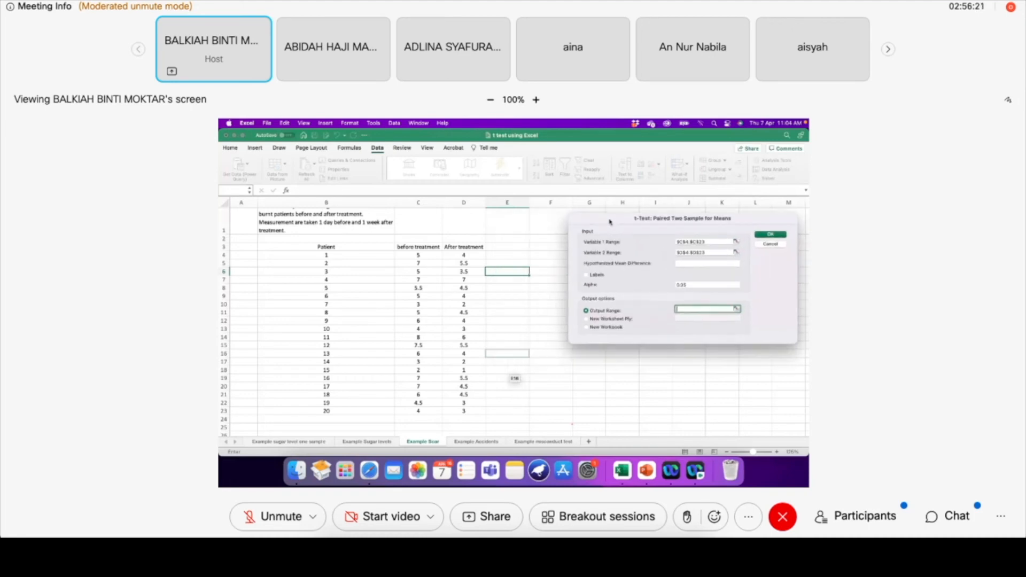
{"action": "left_click", "coordinate": [536, 255]}
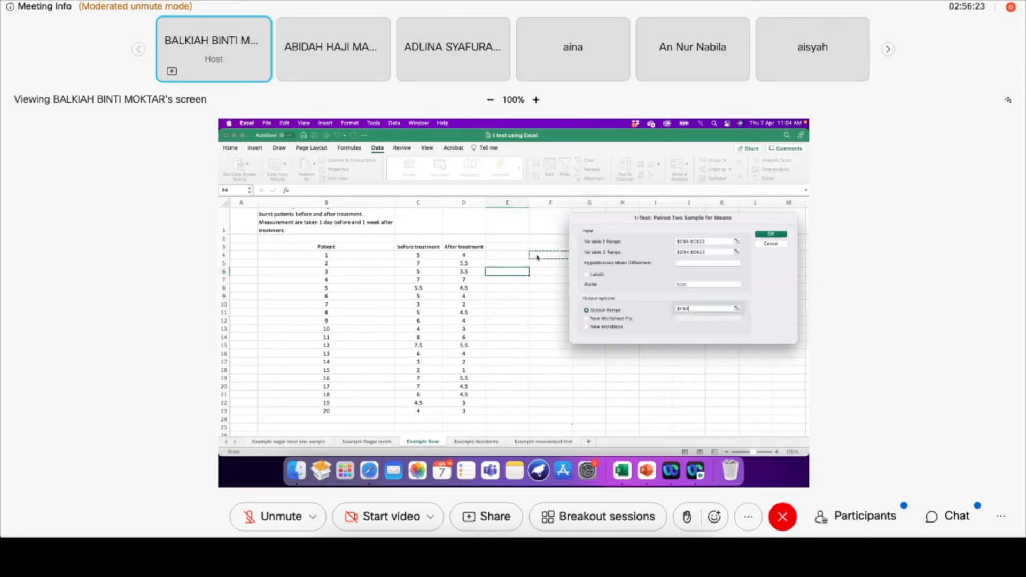
{"action": "left_click", "coordinate": [764, 235]}
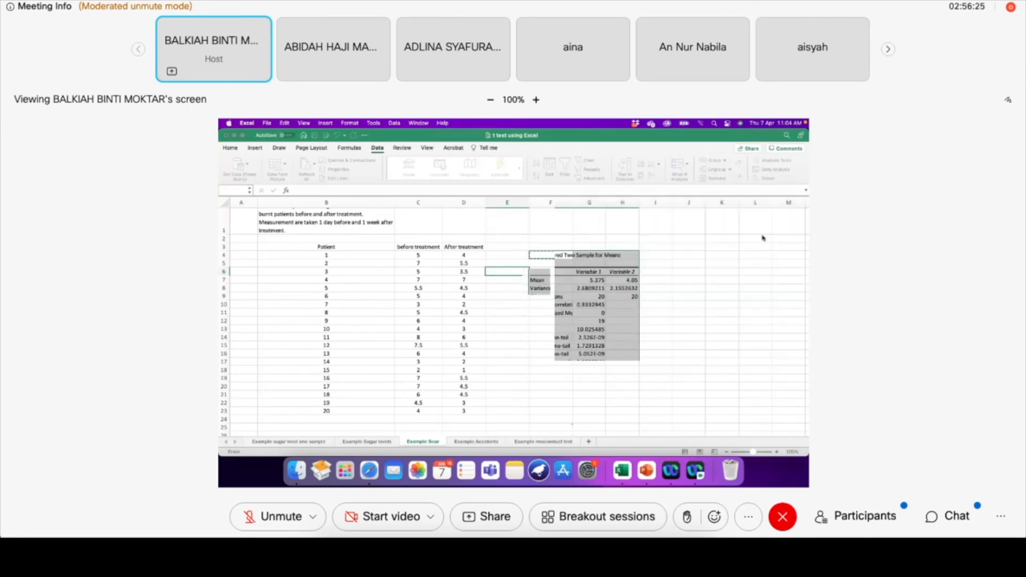
{"action": "double_click", "coordinate": [572, 203]}
{"action": "left_click", "coordinate": [739, 298]}
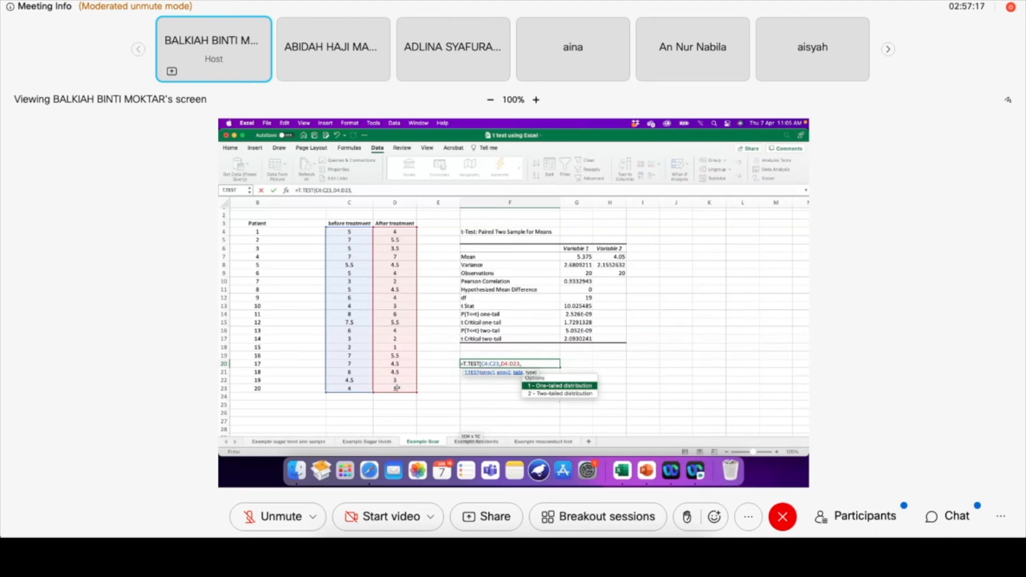
Complete the formula in F20 as =T.TEST(C4:C23,D4:D23,2,1) for a two-tailed paired test
{"action": "type", "text": ","}
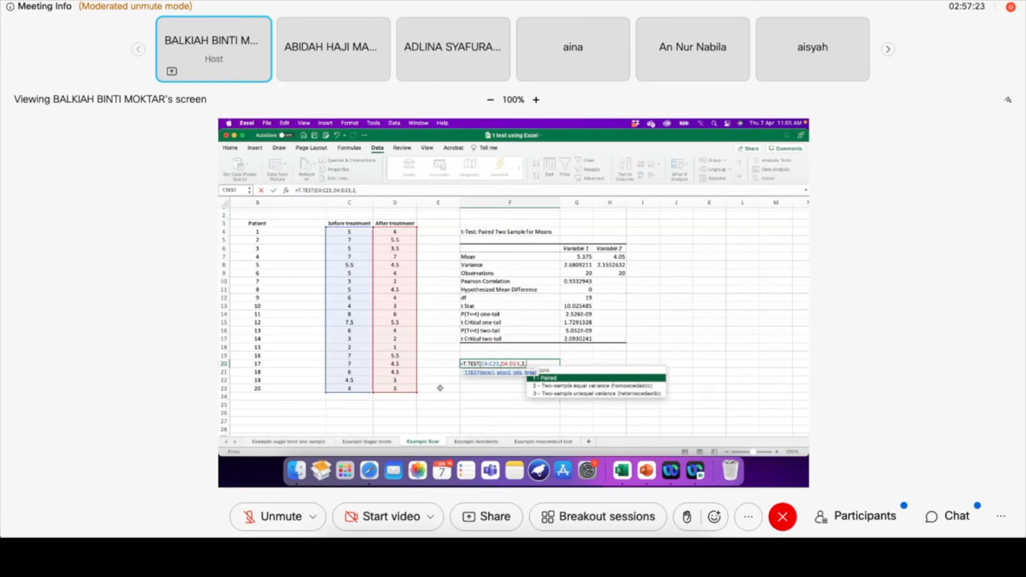
{"action": "type", "text": "1)"}
{"action": "key", "text": "Return"}
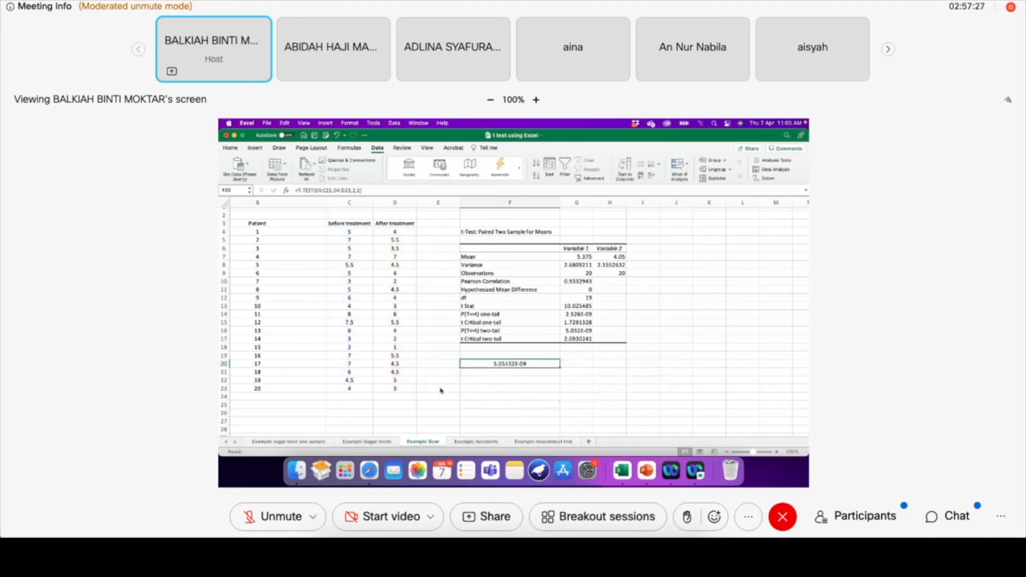
Highlight the P(T<=t) two-tail row, cells F16:G16, of the paired t-test output with a fill colour
{"action": "left_click", "coordinate": [583, 330]}
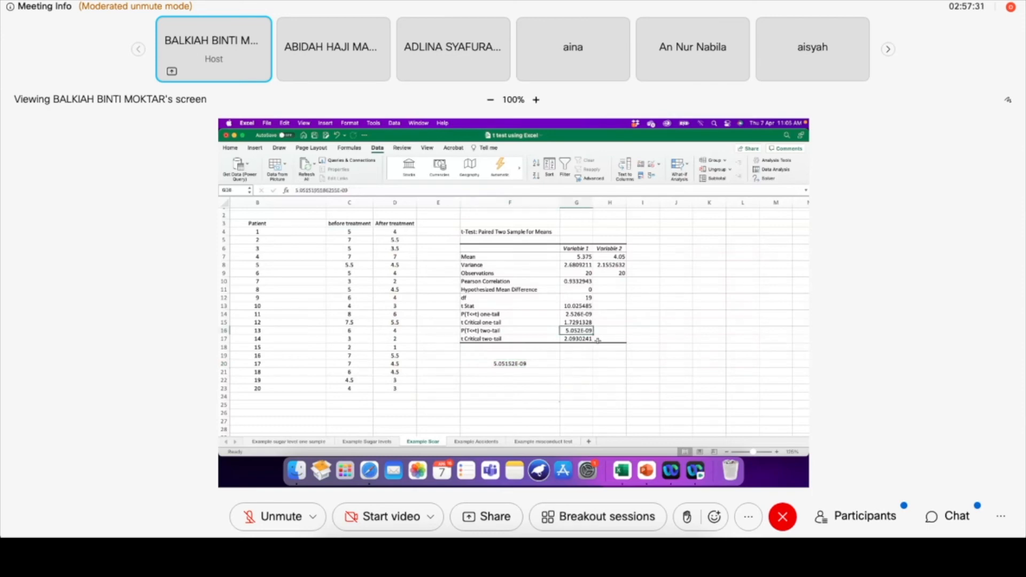
{"action": "left_click_drag", "start_coordinate": [545, 331], "coordinate": [571, 330]}
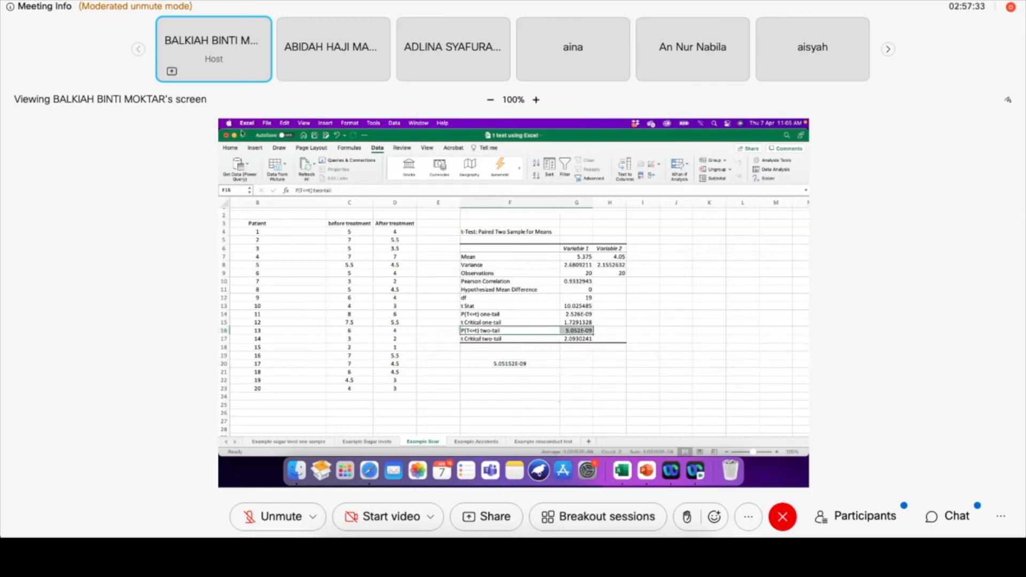
{"action": "left_click", "coordinate": [236, 149]}
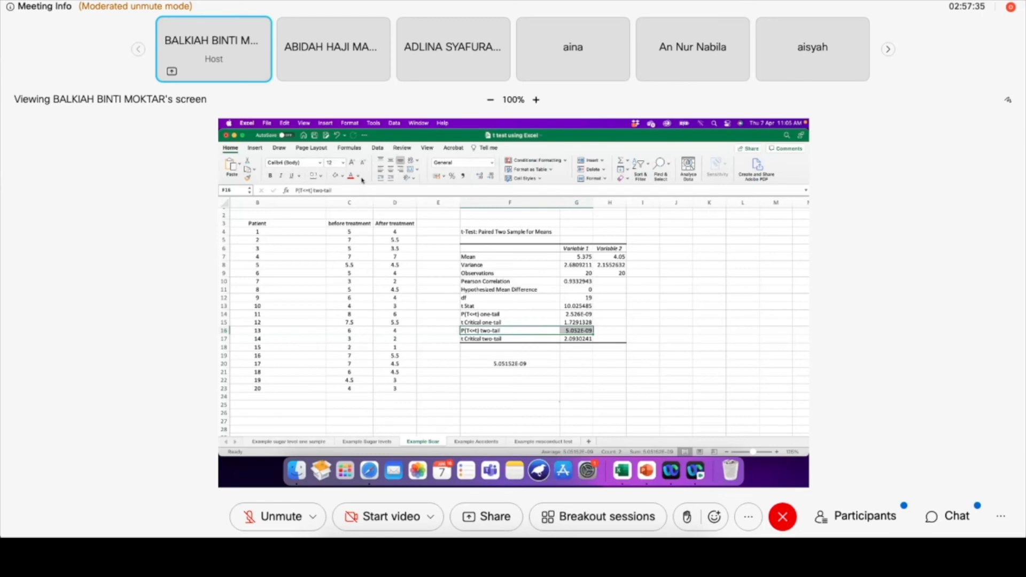
{"action": "left_click", "coordinate": [343, 176]}
{"action": "left_click", "coordinate": [361, 267]}
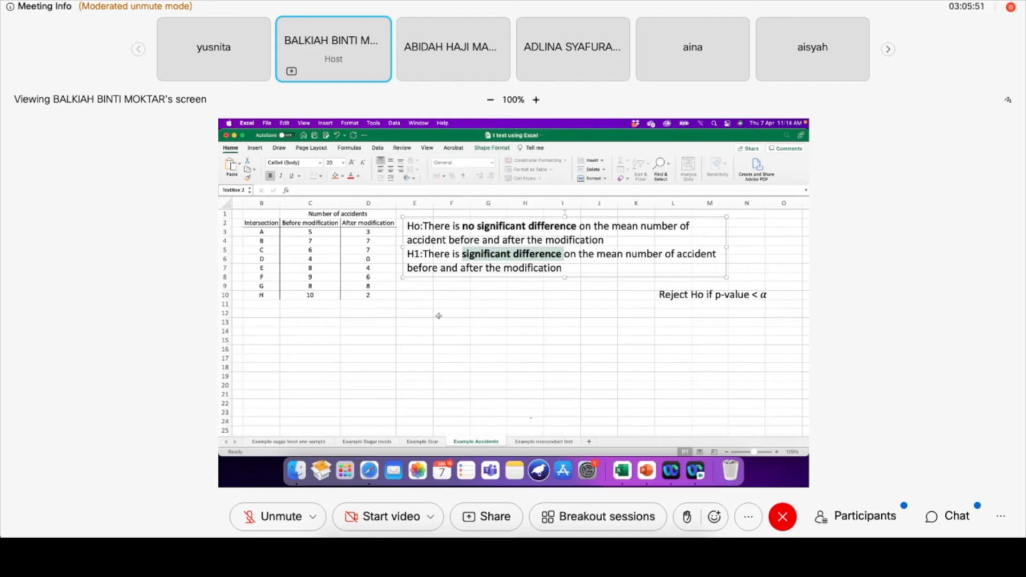
Start the t-Test: Paired Two Sample for Means analysis on the Example Accidents worksheet
{"action": "left_click", "coordinate": [417, 311]}
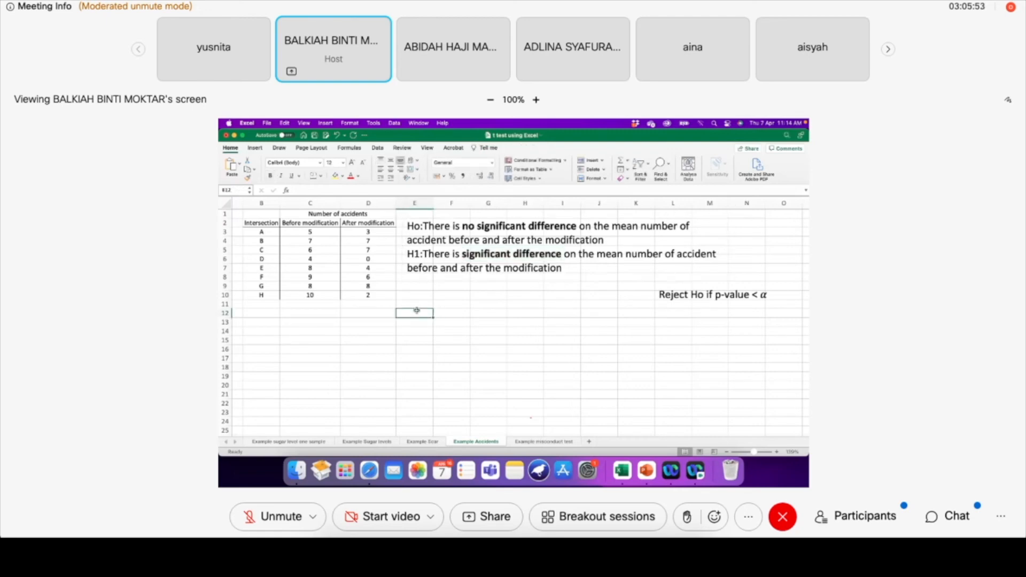
{"action": "left_click", "coordinate": [382, 150]}
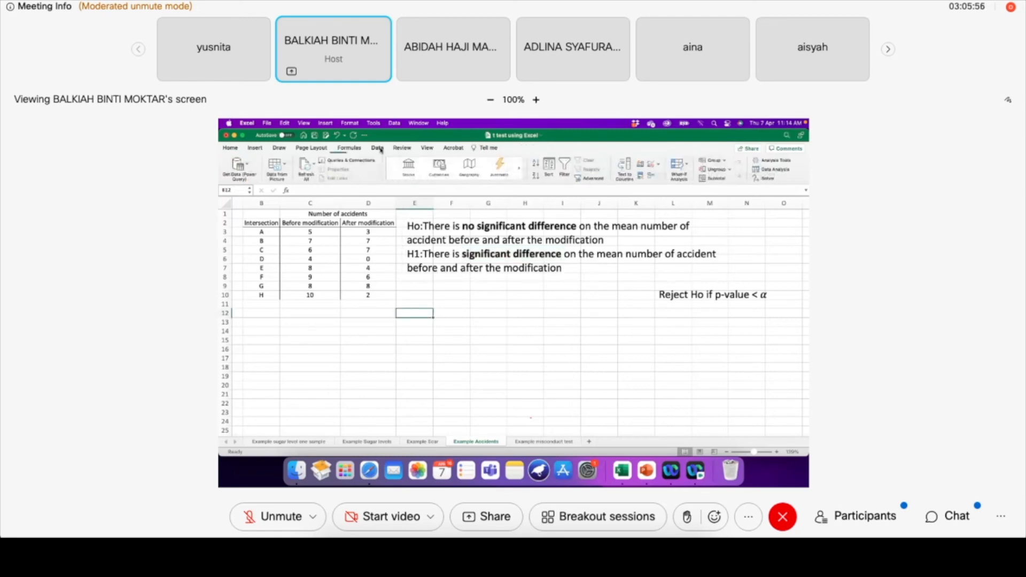
{"action": "left_click", "coordinate": [770, 170]}
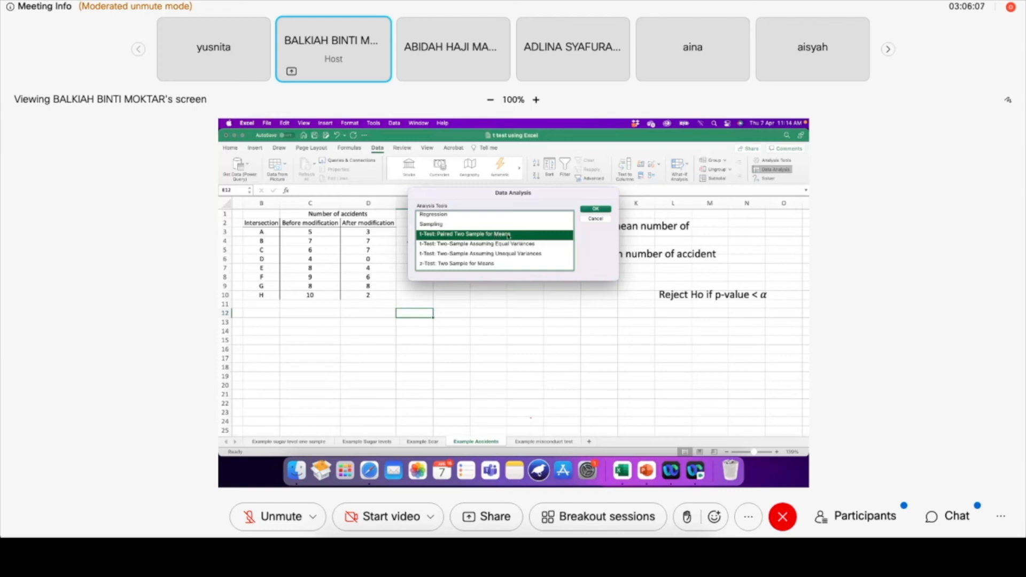
{"action": "left_click", "coordinate": [592, 209]}
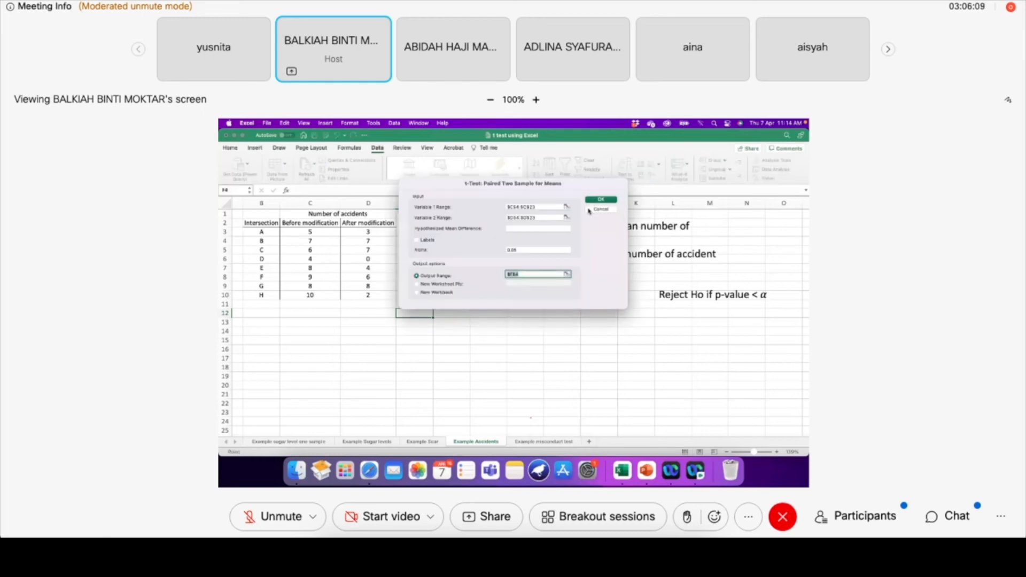
Set the Variable 1 range of the paired t-test to the before-modification accident counts C3:C10
{"action": "left_click", "coordinate": [507, 208]}
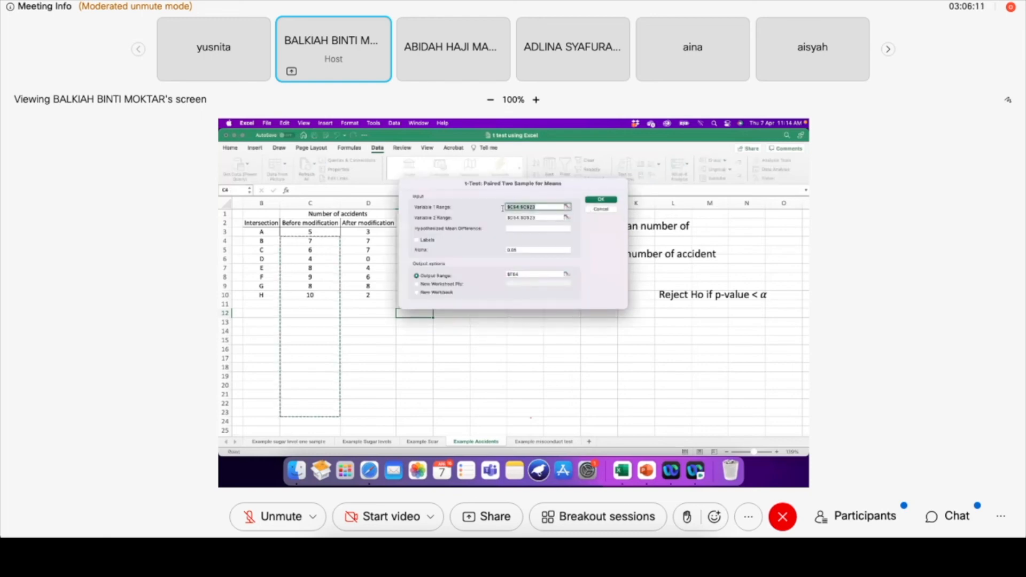
{"action": "left_click", "coordinate": [307, 233]}
{"action": "left_click_drag", "start_coordinate": [307, 232], "coordinate": [318, 296]}
Try to run the paired t-test with the after-modification accident counts D3:D10 as the Variable 2 range
{"action": "left_click", "coordinate": [541, 217]}
{"action": "key", "text": "BackSpace"}
{"action": "key", "text": "BackSpace"}
{"action": "key", "text": "BackSpace"}
{"action": "key", "text": "BackSpace"}
{"action": "key", "text": "BackSpace"}
{"action": "key", "text": "BackSpace"}
{"action": "key", "text": "BackSpace"}
{"action": "key", "text": "BackSpace"}
{"action": "key", "text": "BackSpace"}
{"action": "key", "text": "BackSpace"}
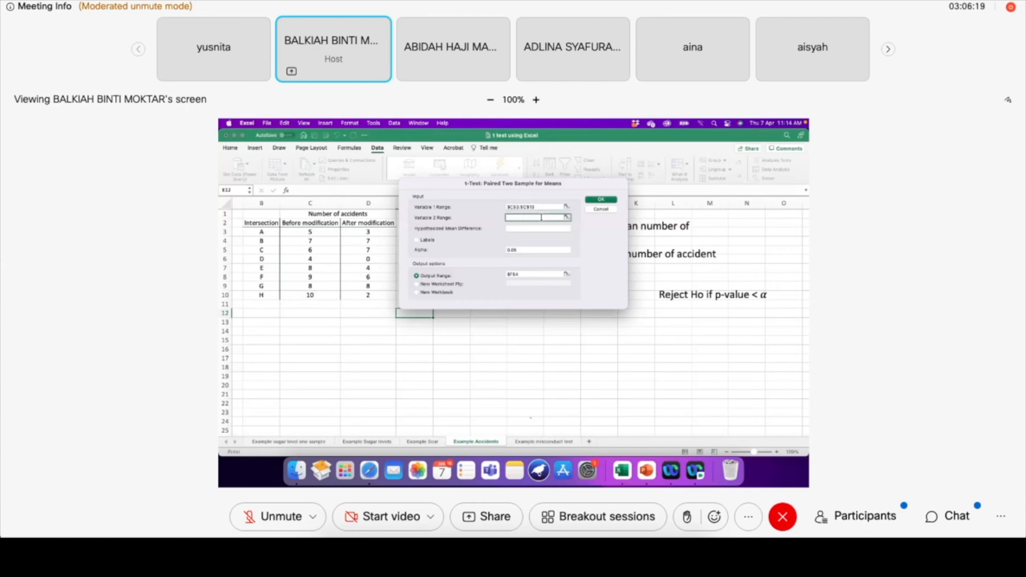
{"action": "left_click_drag", "start_coordinate": [368, 232], "coordinate": [372, 295]}
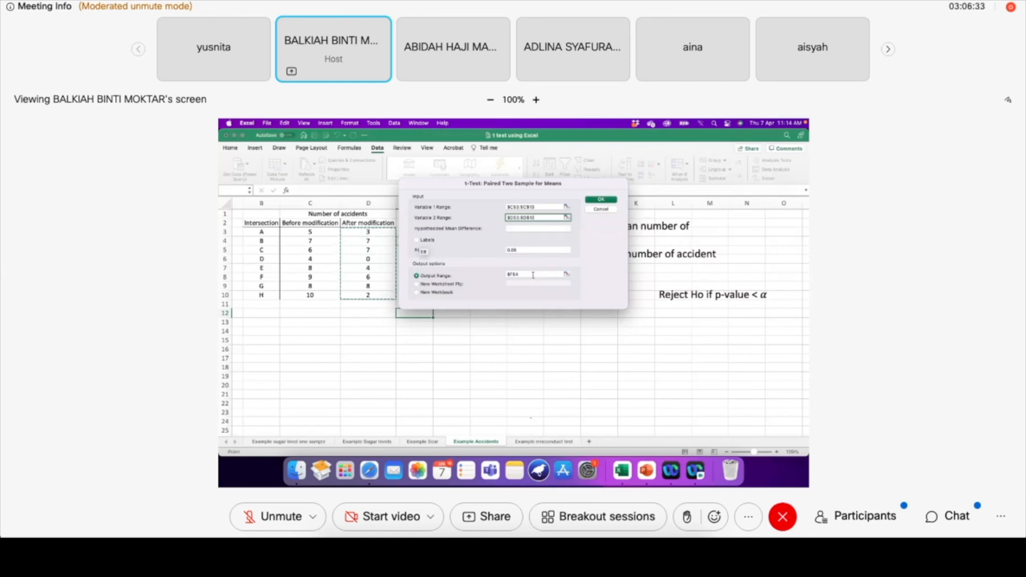
{"action": "left_click", "coordinate": [419, 341]}
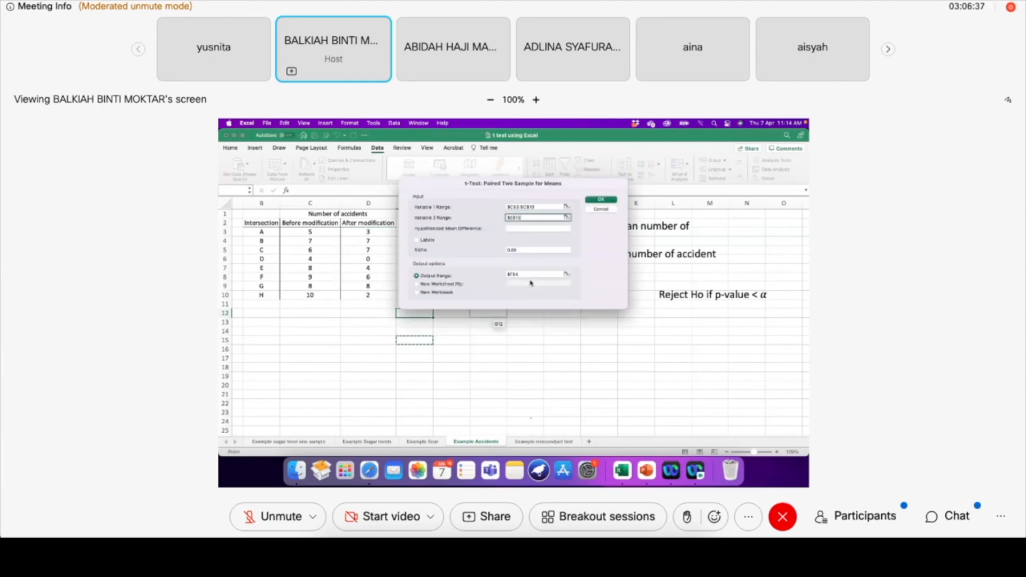
{"action": "left_click", "coordinate": [600, 200]}
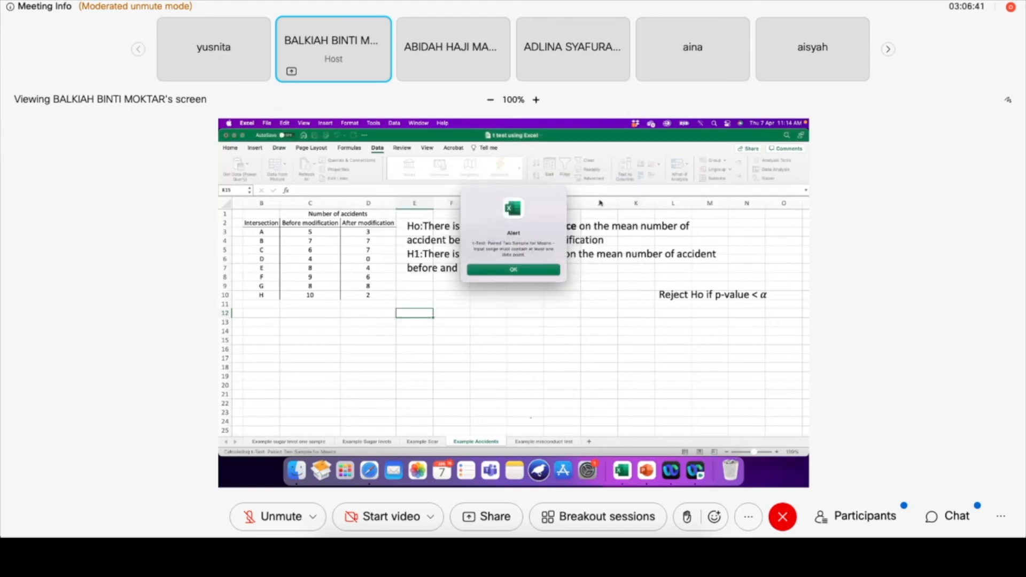
Set the Variable 2 range to the after-modification accident counts D3:D10 and run the paired t-test
{"action": "left_click", "coordinate": [528, 269]}
{"action": "left_click", "coordinate": [539, 218]}
{"action": "key", "text": "BackSpace"}
{"action": "key", "text": "BackSpace"}
{"action": "key", "text": "BackSpace"}
{"action": "key", "text": "BackSpace"}
{"action": "key", "text": "BackSpace"}
{"action": "left_click_drag", "start_coordinate": [368, 232], "coordinate": [376, 295]}
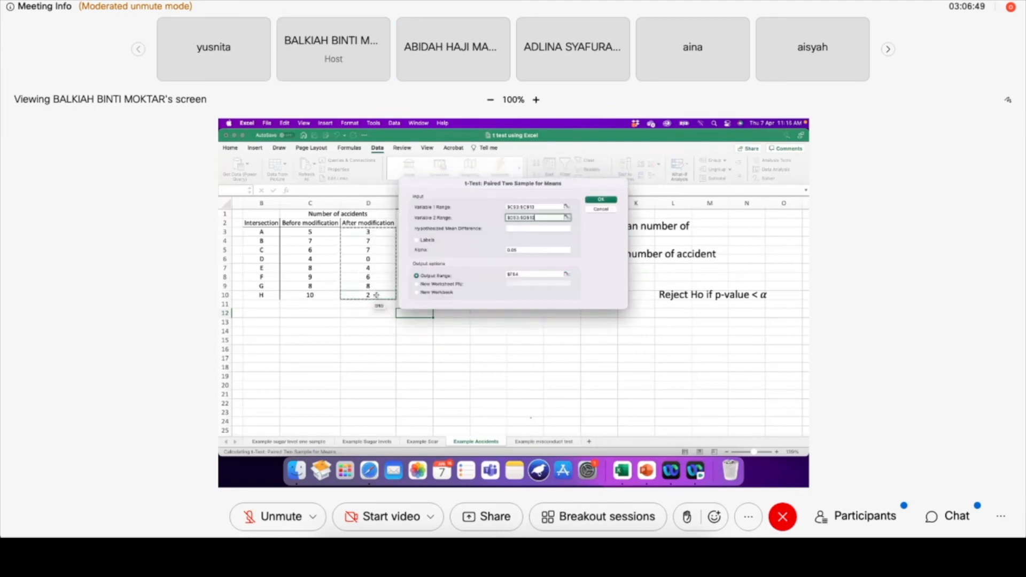
{"action": "left_click", "coordinate": [594, 200]}
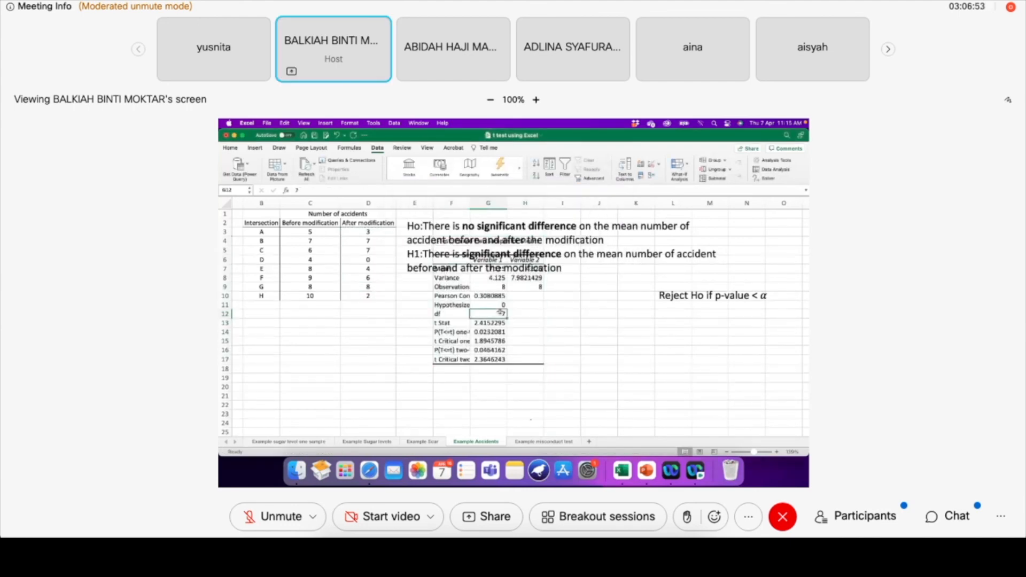
Undo the last change made to the paired t-test output
{"action": "left_click", "coordinate": [337, 137]}
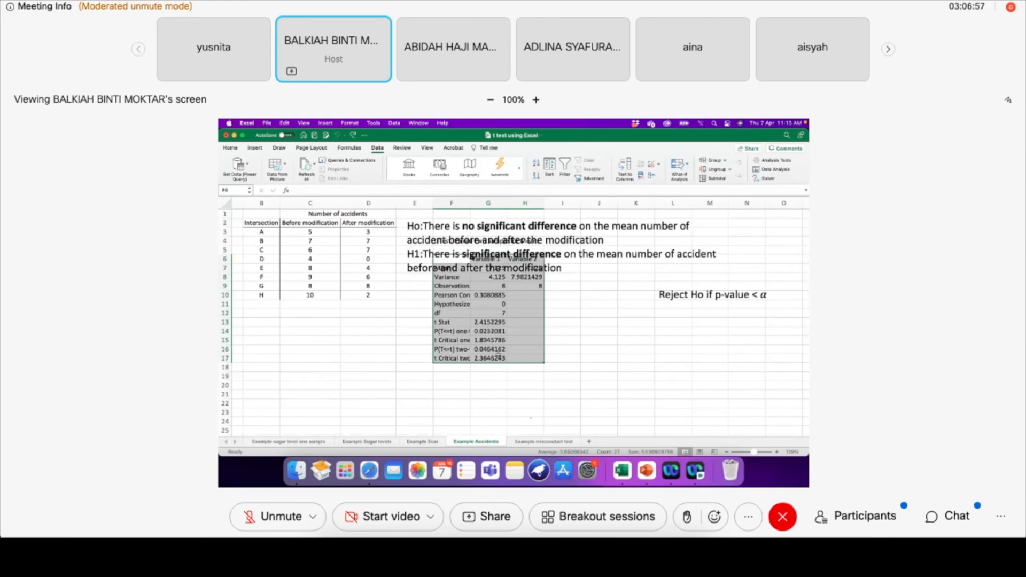
{"action": "left_click", "coordinate": [500, 358]}
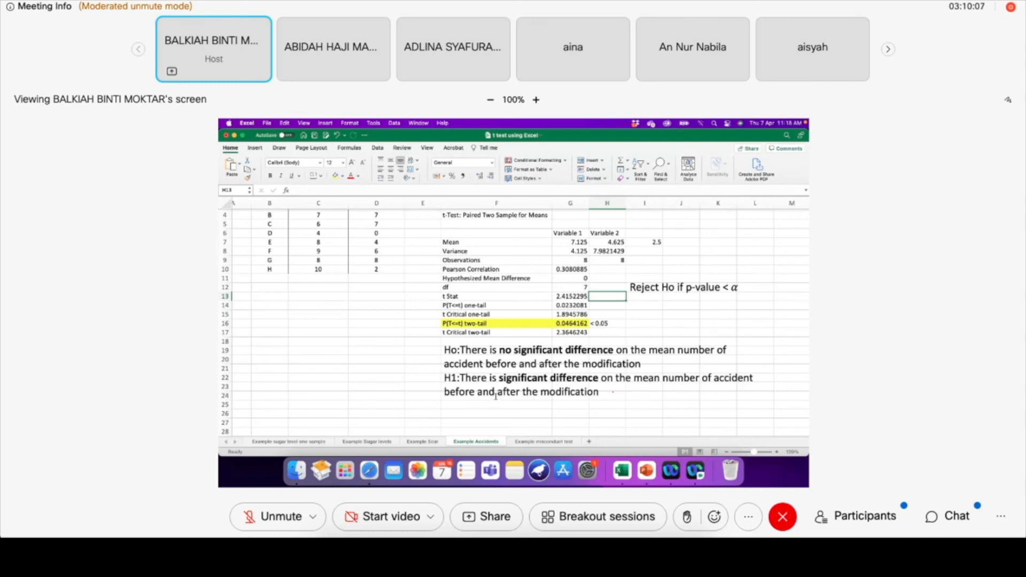
Delete the closing words "the modification" from the H1 statement in the hypotheses text box
{"action": "left_click", "coordinate": [599, 392]}
{"action": "key", "text": "BackSpace"}
{"action": "key", "text": "BackSpace"}
{"action": "key", "text": "BackSpace"}
{"action": "key", "text": "BackSpace"}
{"action": "key", "text": "BackSpace"}
{"action": "key", "text": "BackSpace"}
{"action": "key", "text": "BackSpace"}
{"action": "key", "text": "BackSpace"}
{"action": "key", "text": "BackSpace"}
{"action": "key", "text": "BackSpace"}
{"action": "key", "text": "BackSpace"}
{"action": "key", "text": "BackSpace"}
{"action": "key", "text": "BackSpace"}
{"action": "key", "text": "BackSpace"}
{"action": "key", "text": "BackSpace"}
{"action": "key", "text": "BackSpace"}
{"action": "key", "text": "BackSpace"}
{"action": "key", "text": "BackSpace"}
{"action": "key", "text": "BackSpace"}
{"action": "key", "text": "BackSpace"}
{"action": "key", "text": "BackSpace"}
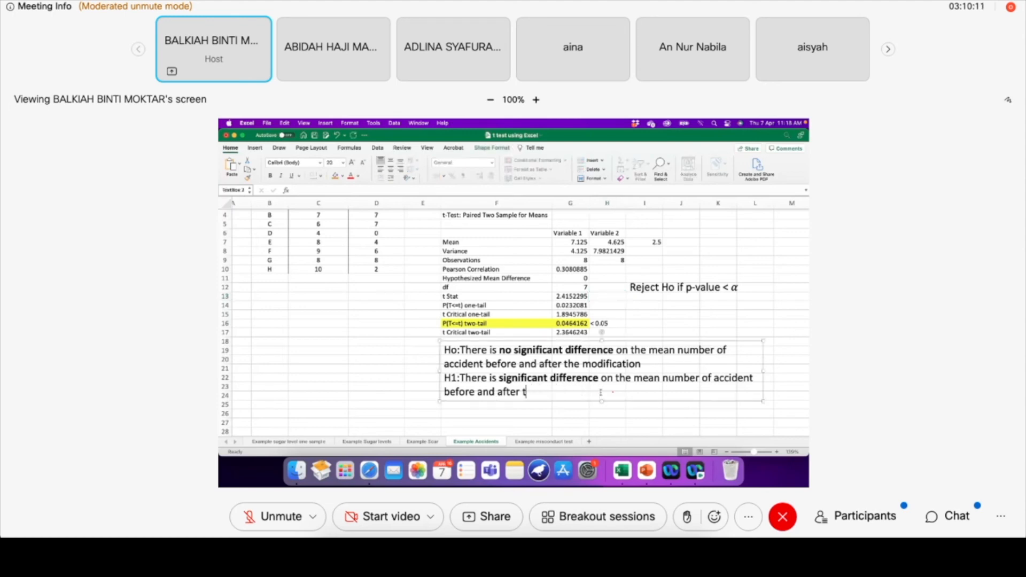
{"action": "key", "text": "BackSpace"}
{"action": "key", "text": "BackSpace"}
{"action": "key", "text": "BackSpace"}
{"action": "key", "text": "BackSpace"}
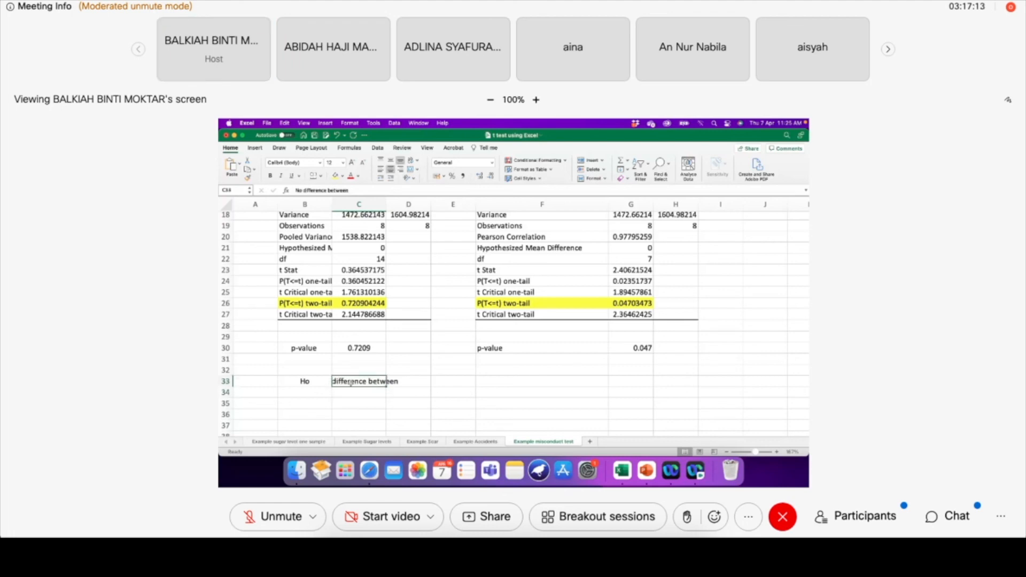
Wrap the text in C33 and reword the null hypothesis as "No difference in weight before and after"
{"action": "left_click", "coordinate": [411, 160]}
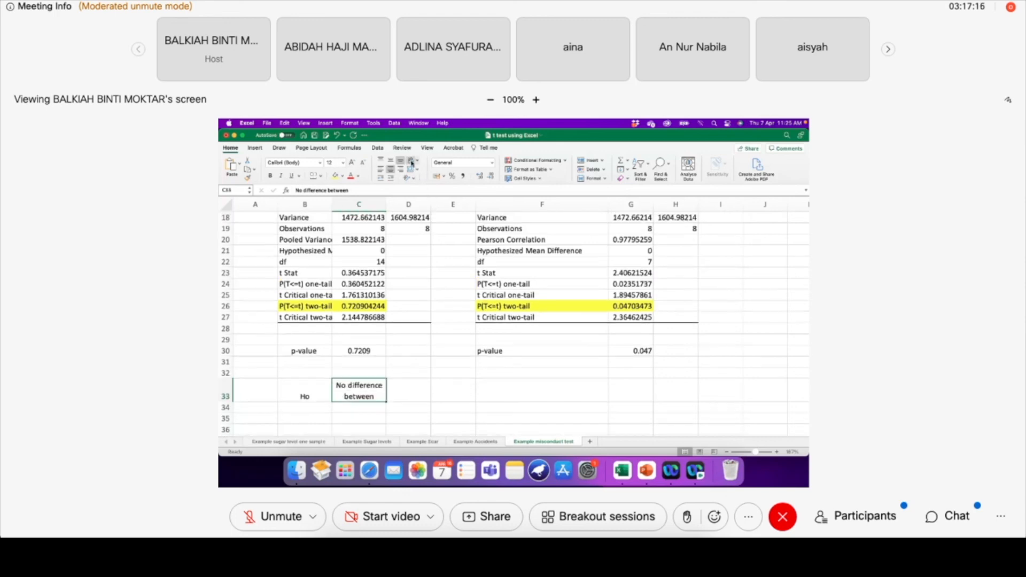
{"action": "double_click", "coordinate": [379, 396]}
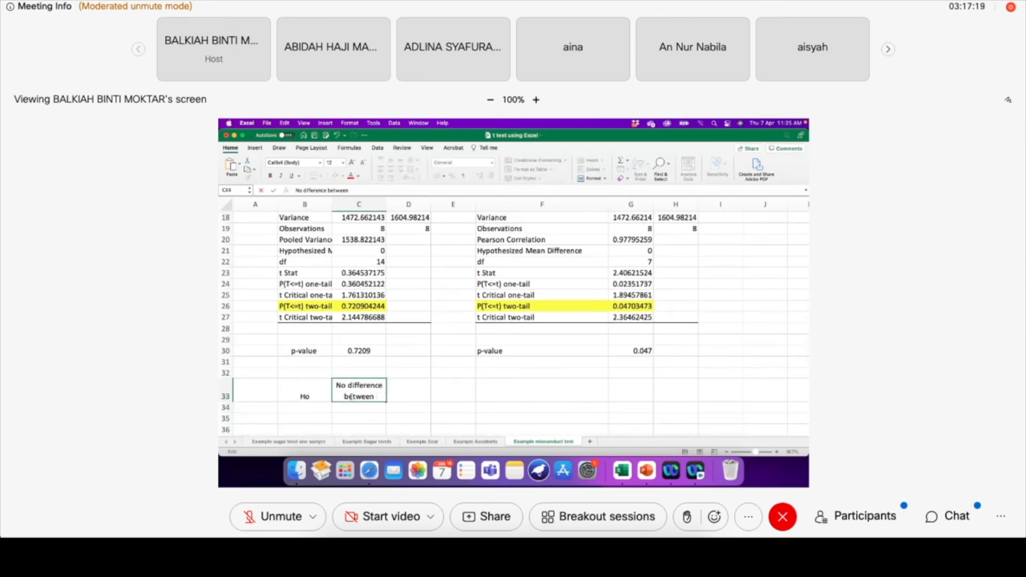
{"action": "type", "text": "in weight"}
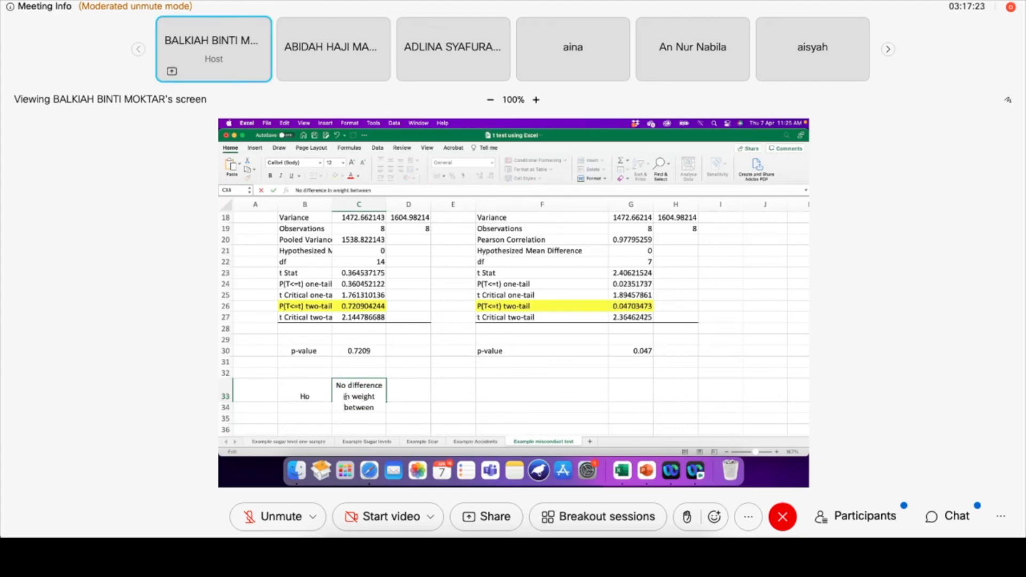
{"action": "key", "text": "Delete"}
{"action": "key", "text": "Delete"}
{"action": "key", "text": "Delete"}
{"action": "key", "text": "Delete"}
{"action": "key", "text": "Delete"}
{"action": "key", "text": "Delete"}
{"action": "key", "text": "Delete"}
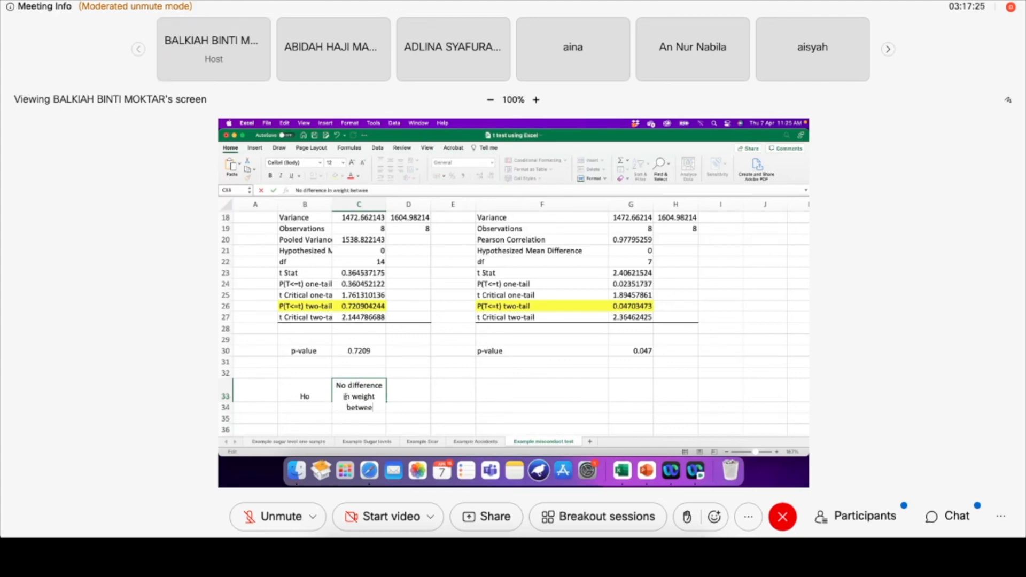
{"action": "type", "text": "before"}
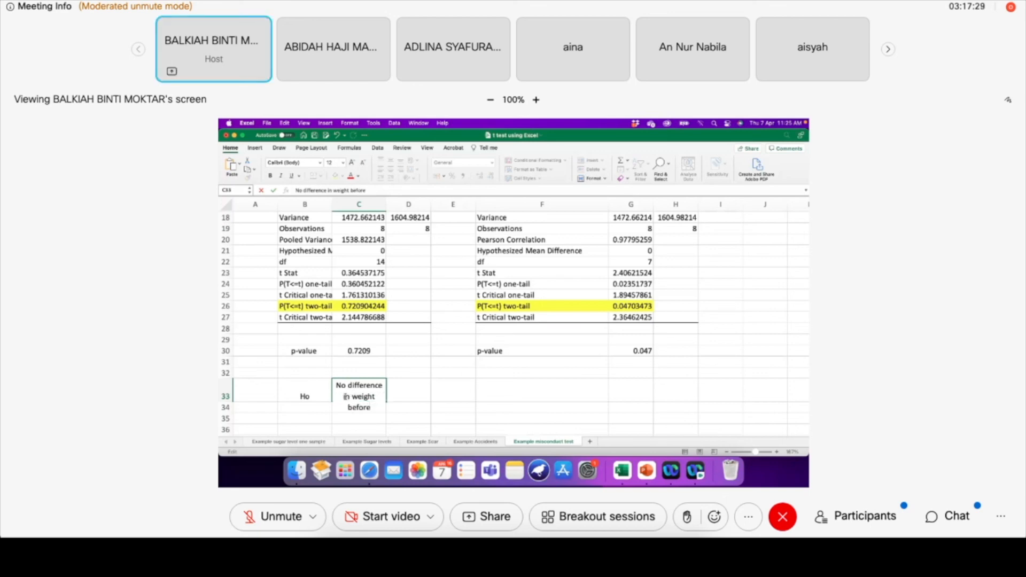
{"action": "type", "text": " and after"}
{"action": "left_click", "coordinate": [412, 396]}
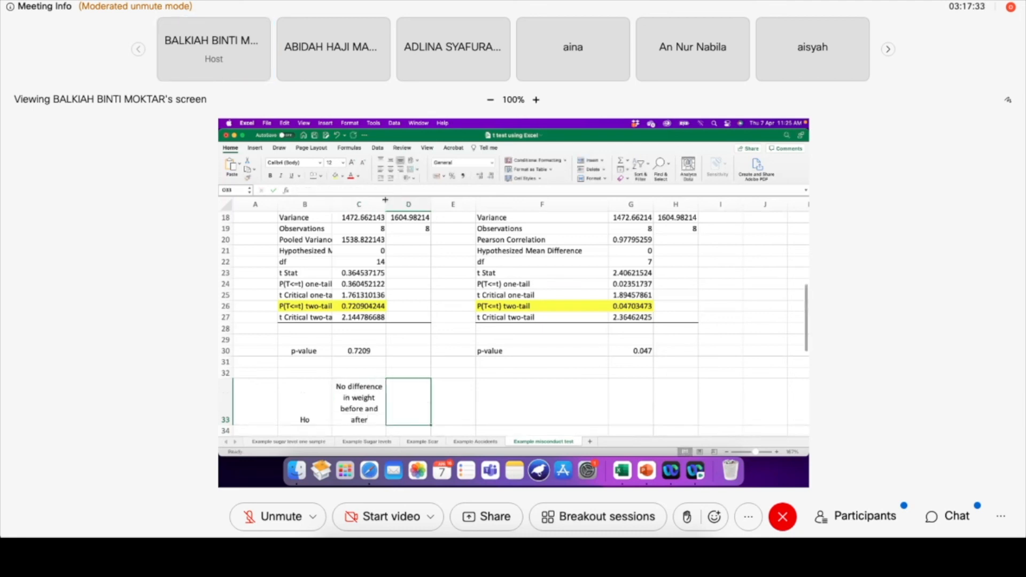
Merge and center cells C33:D33 holding the null hypothesis text
{"action": "scroll", "coordinate": [388, 406], "scroll_direction": "down", "scroll_amount": 2}
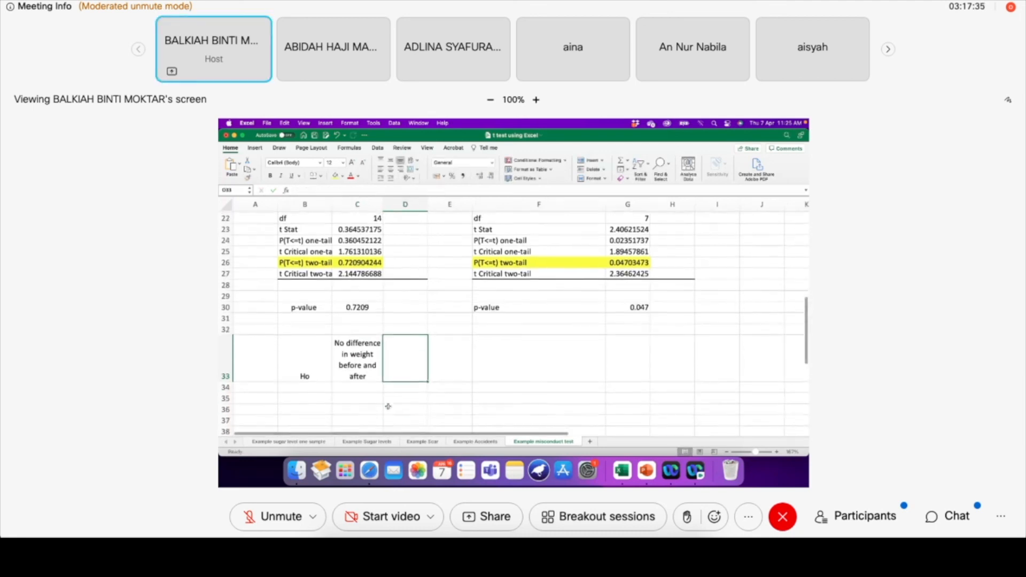
{"action": "left_click_drag", "start_coordinate": [380, 362], "coordinate": [390, 364]}
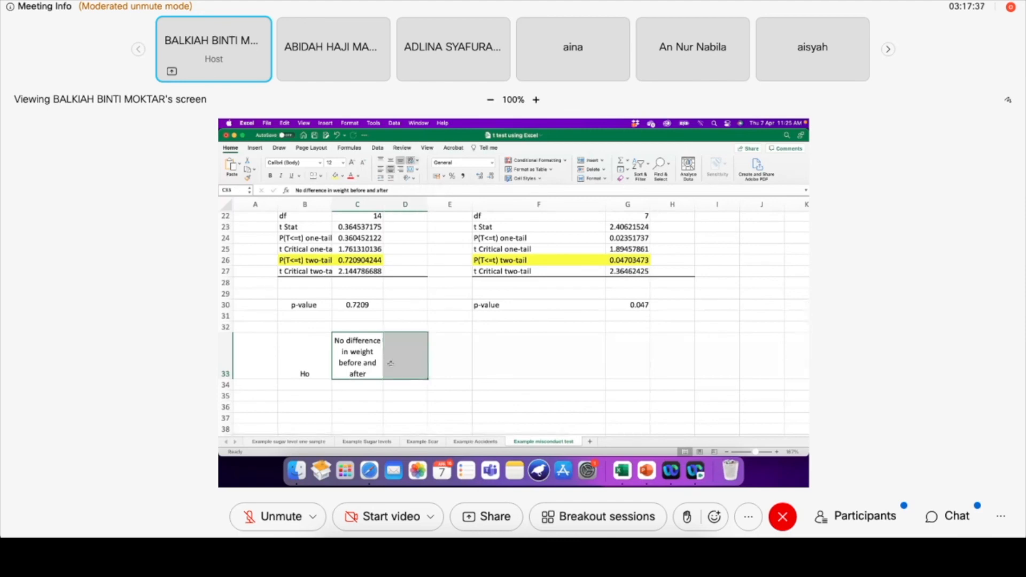
{"action": "left_click", "coordinate": [411, 169]}
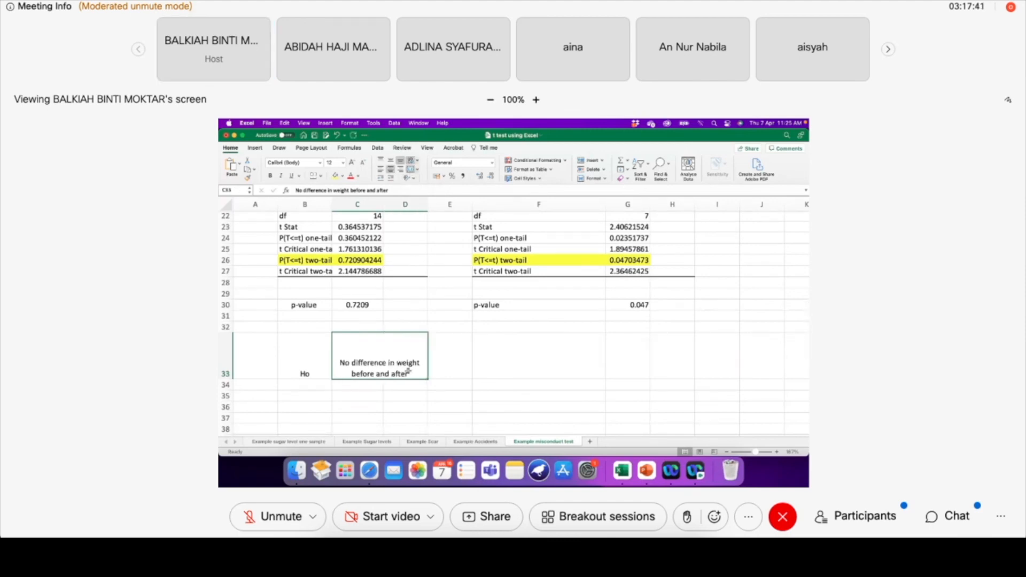
Enter Hi in B34 and copy the merged null hypothesis cell into C34
{"action": "left_click", "coordinate": [318, 384]}
{"action": "type", "text": "Hi"}
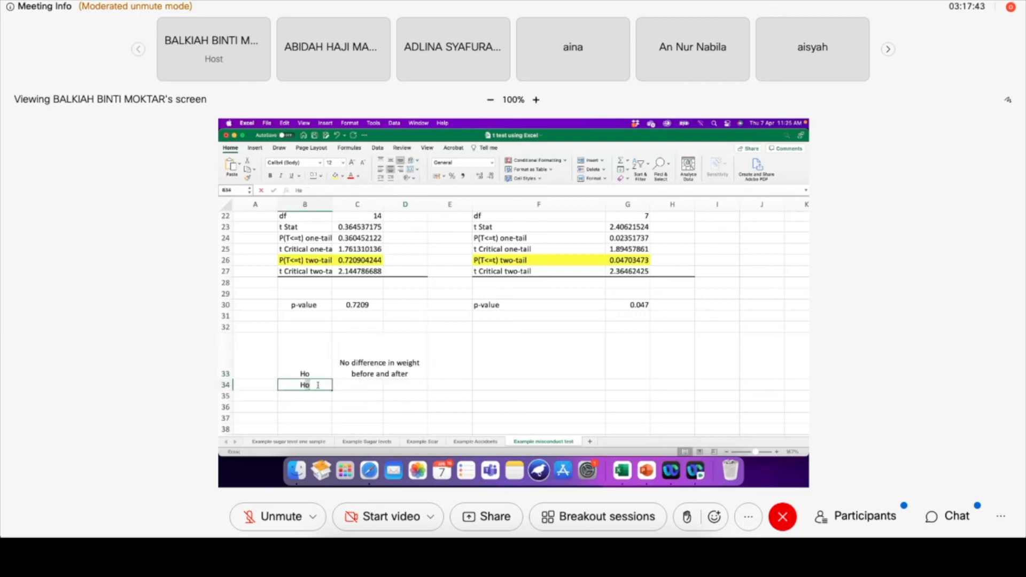
{"action": "left_click", "coordinate": [363, 369]}
{"action": "key", "text": "ctrl+c"}
{"action": "left_click", "coordinate": [376, 385]}
{"action": "key", "text": "ctrl+v"}
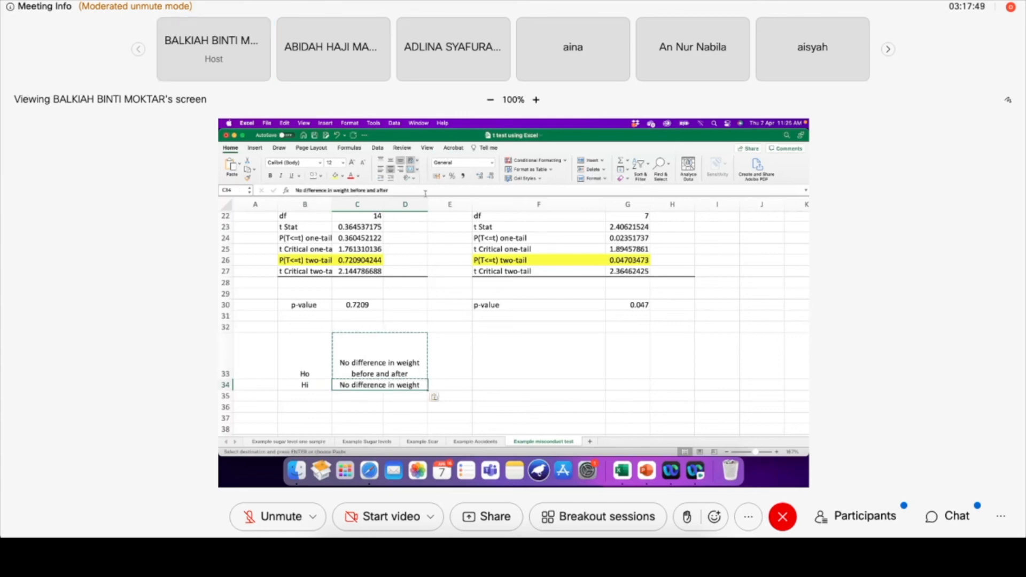
Clear the copied hypothesis text from the merged cell C34
{"action": "left_click", "coordinate": [505, 322]}
{"action": "left_click", "coordinate": [376, 385]}
{"action": "left_click", "coordinate": [410, 171]}
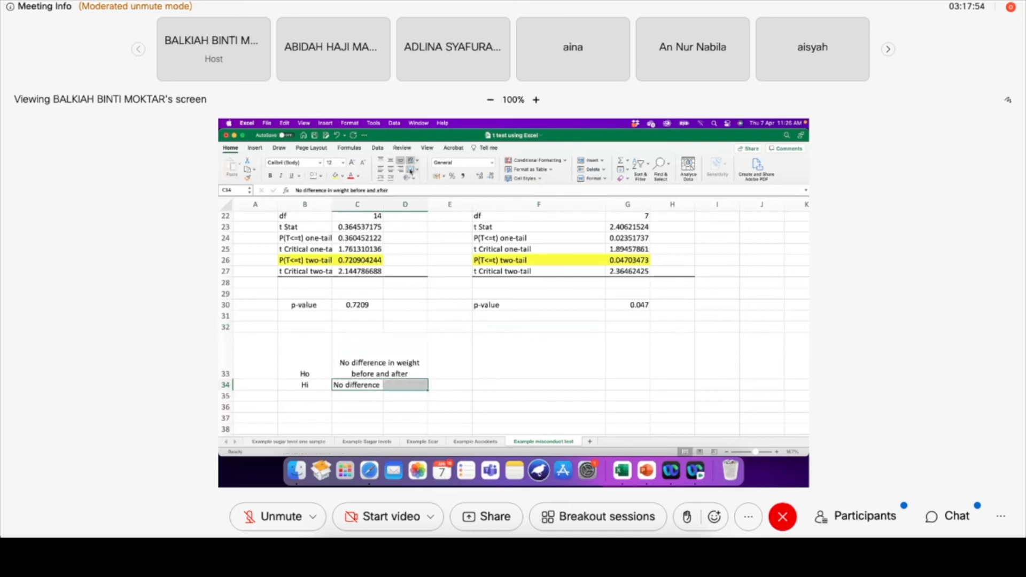
{"action": "left_click", "coordinate": [435, 406]}
{"action": "left_click", "coordinate": [409, 386]}
{"action": "key", "text": "Delete"}
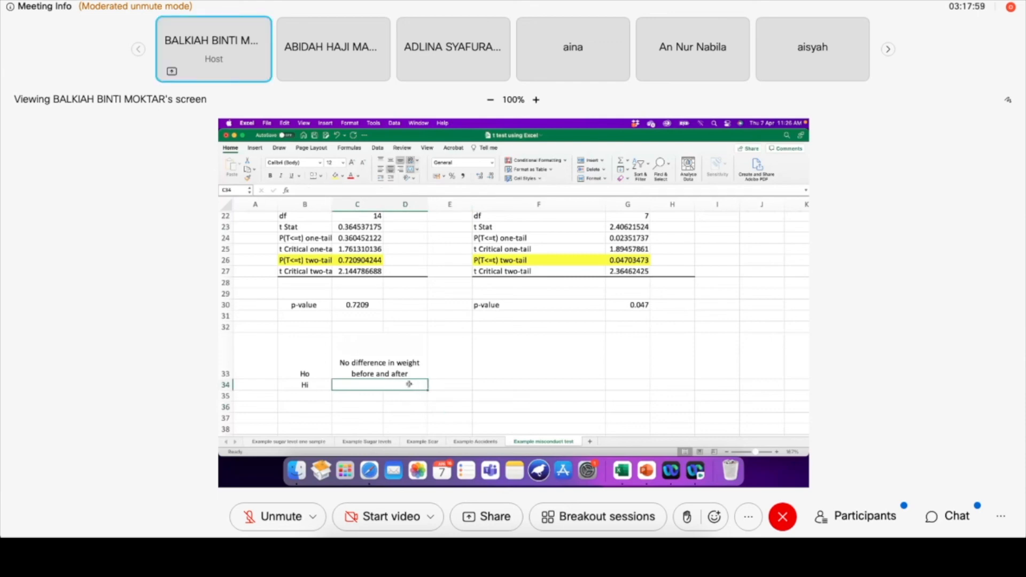
Enter the alternative hypothesis "there is difference in weight before and after" in C34
{"action": "type", "text": "there is d"}
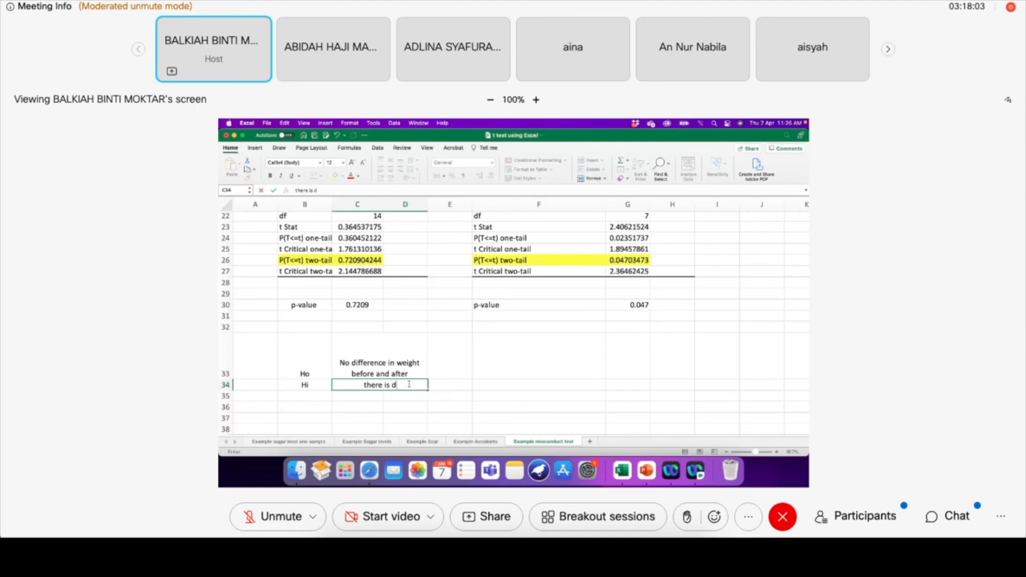
{"action": "type", "text": "ifference"}
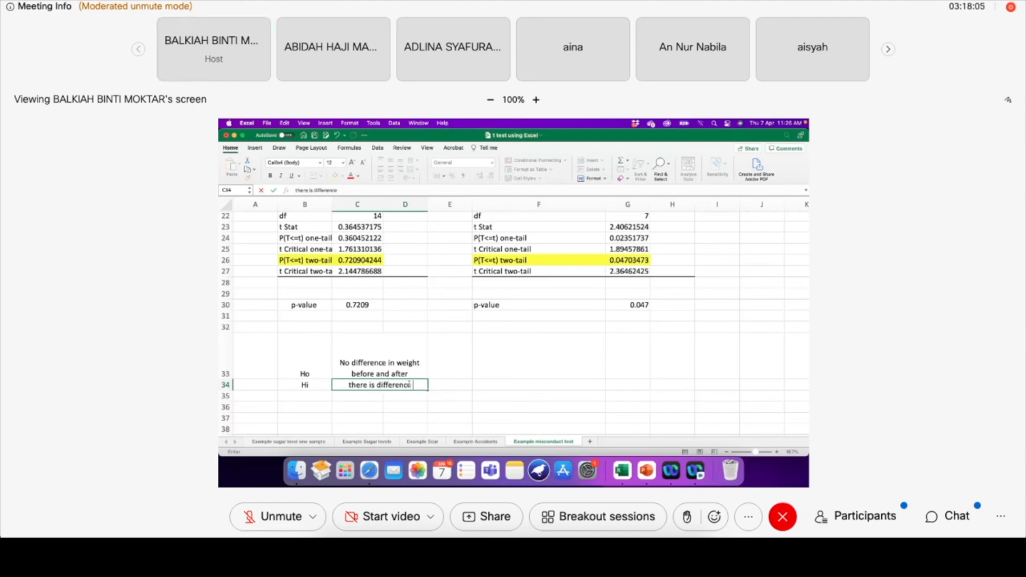
{"action": "type", "text": " in weight bef"}
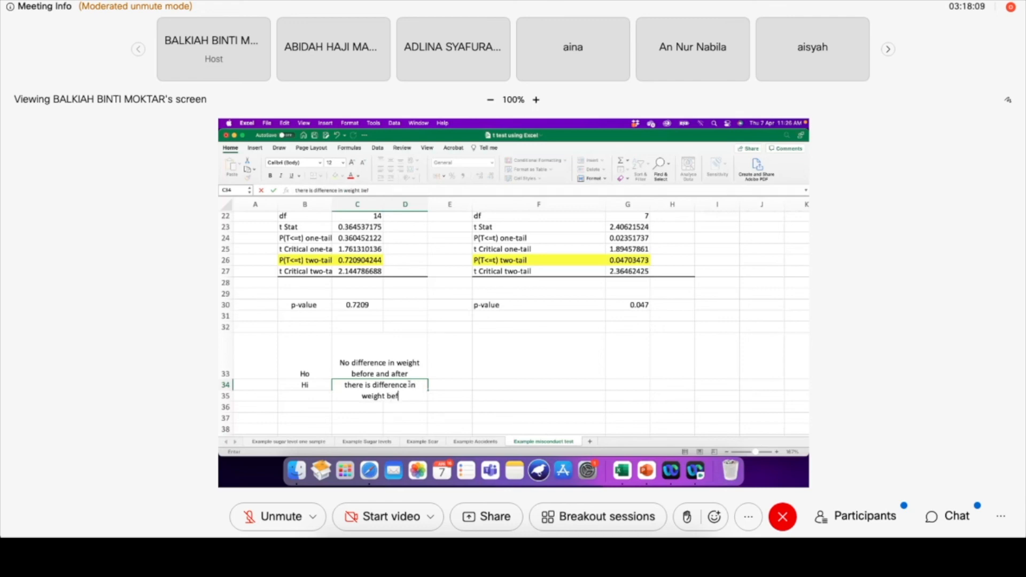
{"action": "type", "text": "ore and after"}
{"action": "left_click", "coordinate": [525, 394]}
Increase the height of row 34 and wrap the alternative hypothesis text in C34
{"action": "left_click", "coordinate": [408, 384]}
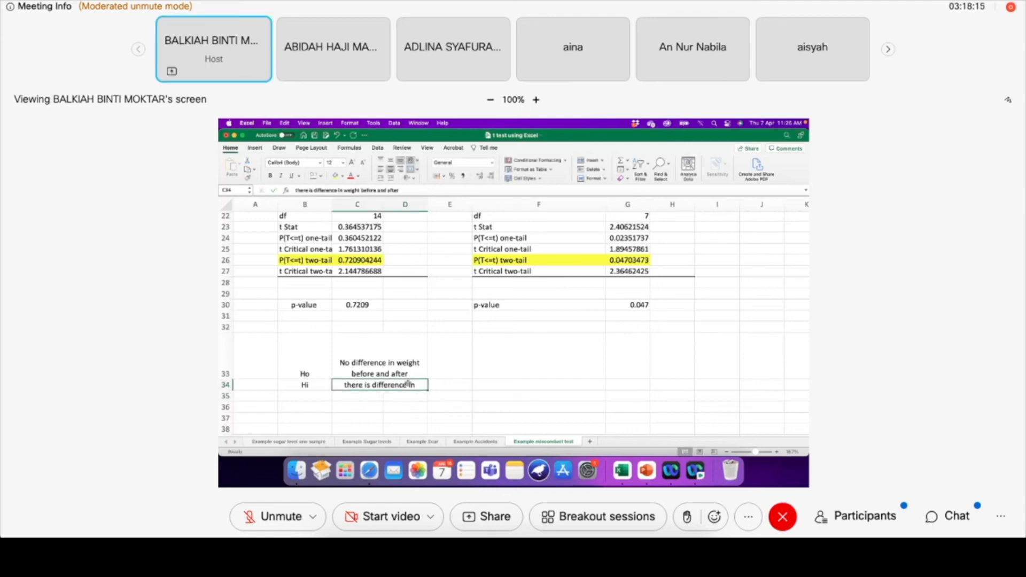
{"action": "left_click", "coordinate": [411, 161]}
{"action": "left_click", "coordinate": [411, 161]}
{"action": "left_click", "coordinate": [411, 161]}
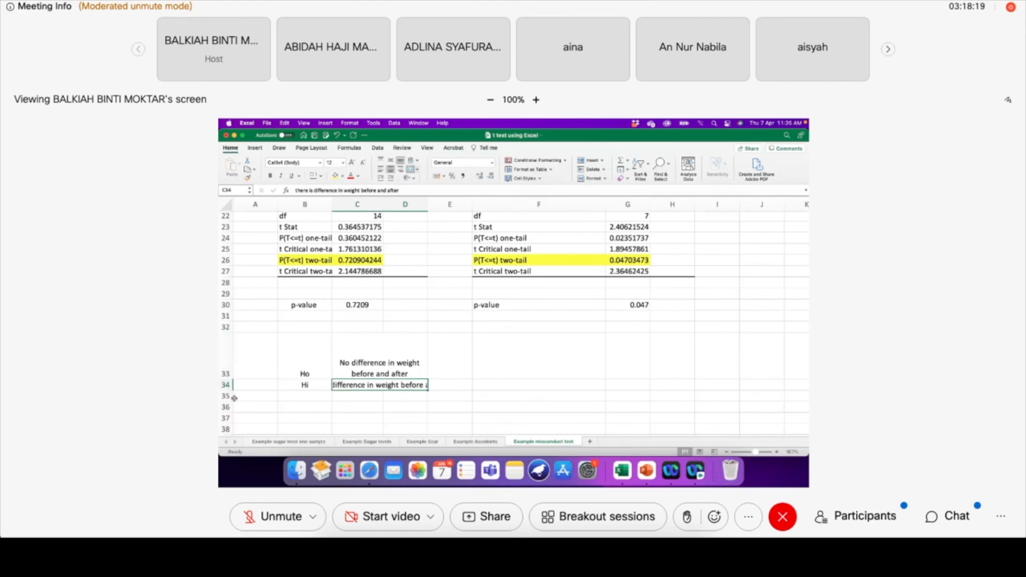
{"action": "left_click_drag", "start_coordinate": [230, 394], "coordinate": [228, 408]}
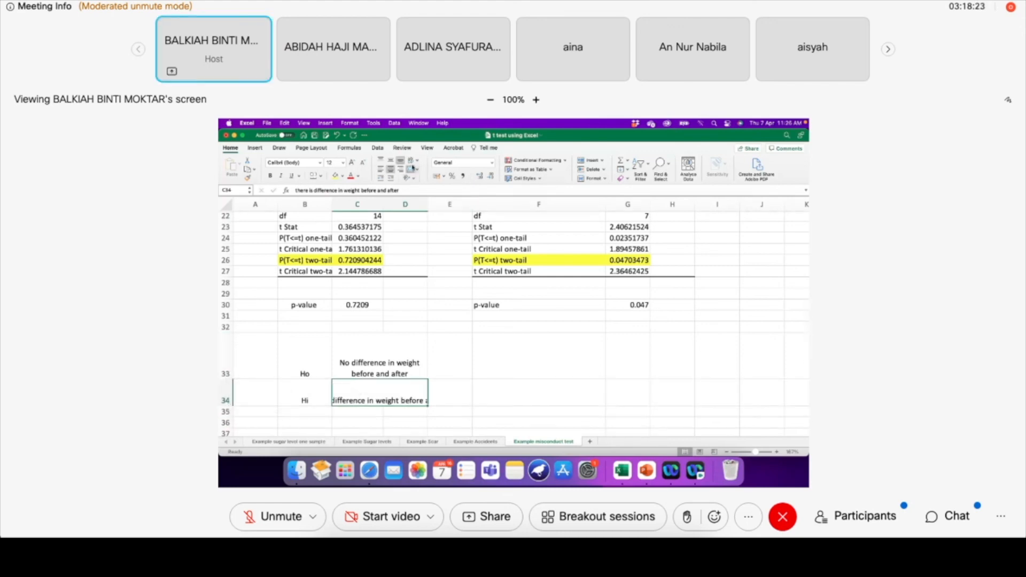
{"action": "left_click", "coordinate": [413, 168]}
{"action": "left_click", "coordinate": [508, 402]}
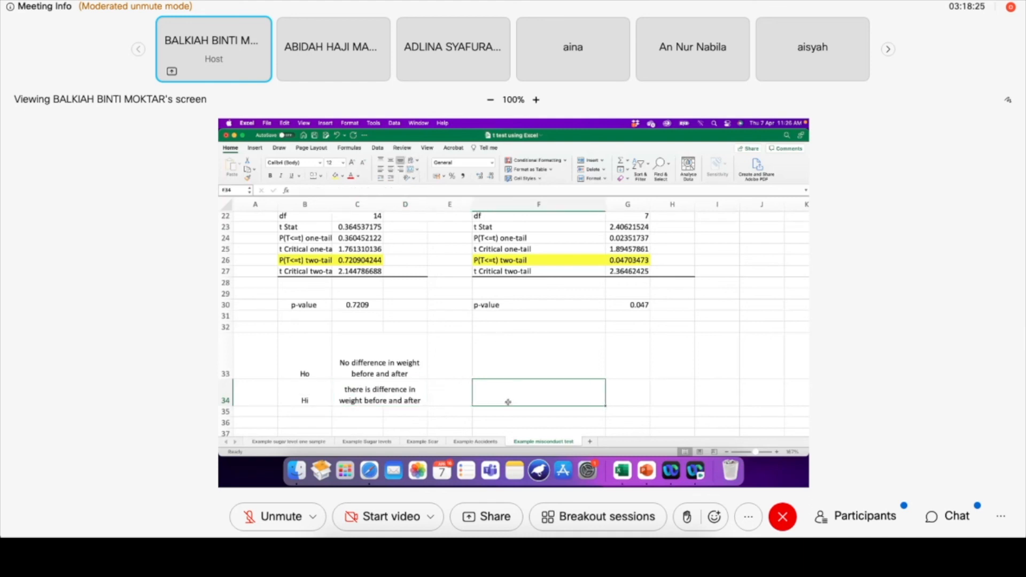
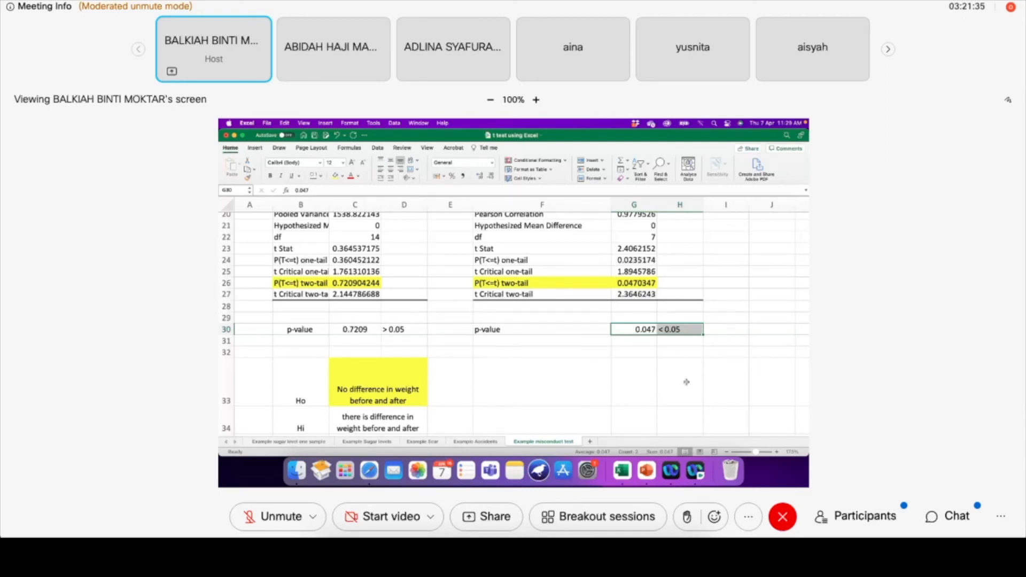
Clear the unfinished Z.TEST formula from cell G4
{"action": "left_click", "coordinate": [735, 384]}
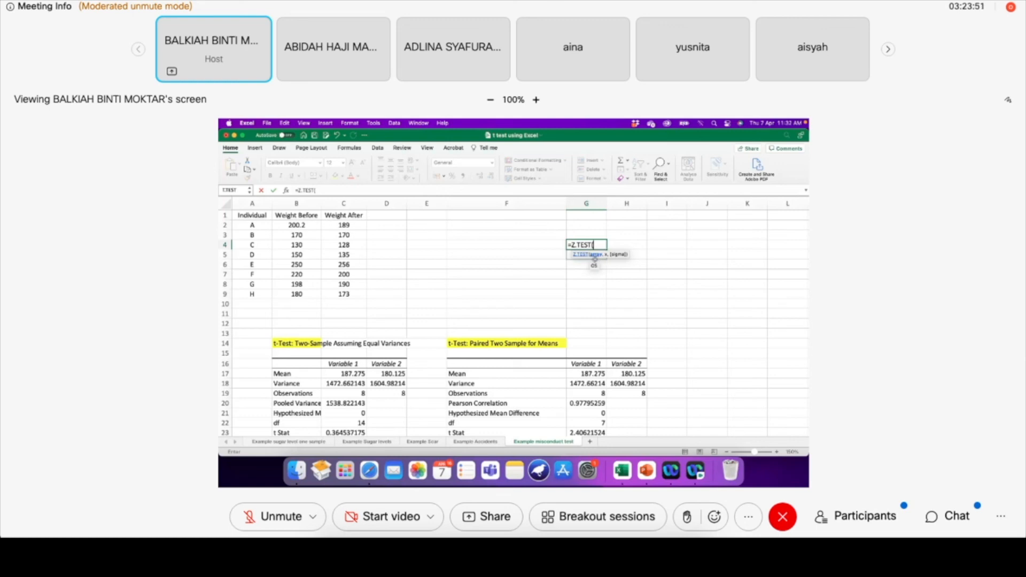
{"action": "key", "text": "BackSpace"}
{"action": "key", "text": "BackSpace"}
{"action": "key", "text": "BackSpace"}
{"action": "key", "text": "BackSpace"}
{"action": "key", "text": "BackSpace"}
{"action": "key", "text": "BackSpace"}
{"action": "key", "text": "BackSpace"}
{"action": "key", "text": "BackSpace"}
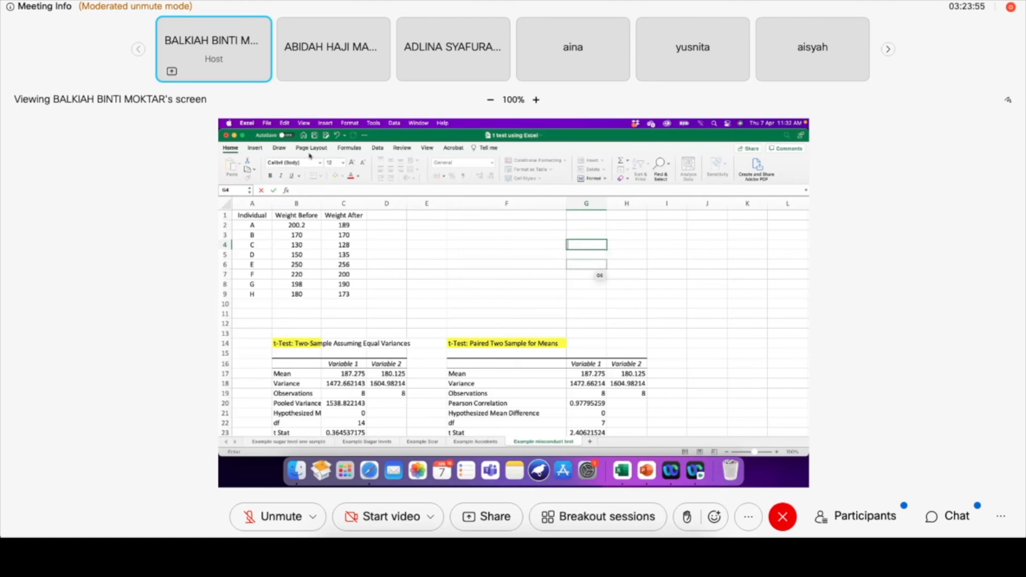
Leave editing of G4, open the z-Test: Two Sample for Means analysis tool, and move its dialog clear of the weight data
{"action": "left_click", "coordinate": [377, 148]}
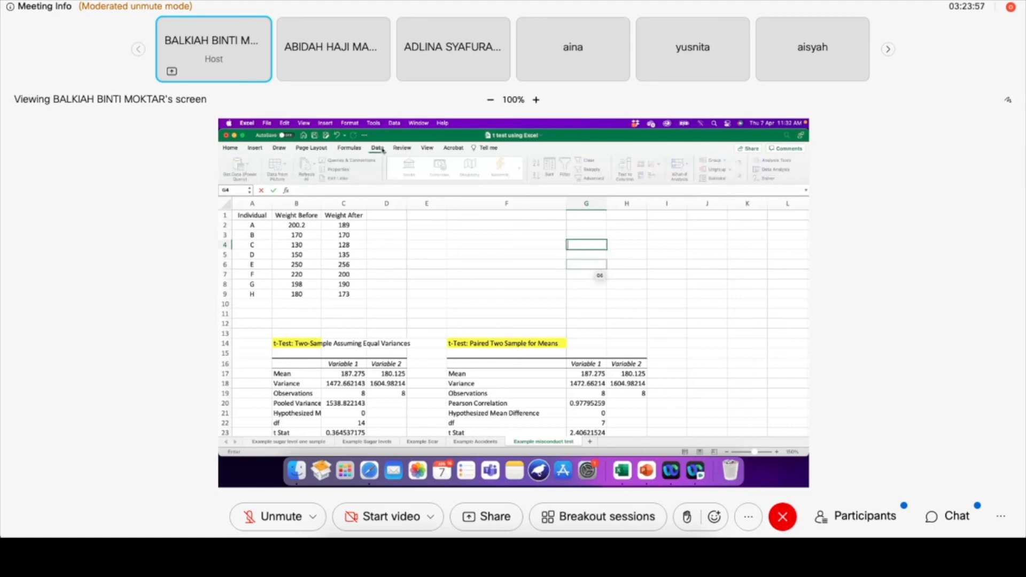
{"action": "left_click", "coordinate": [377, 148]}
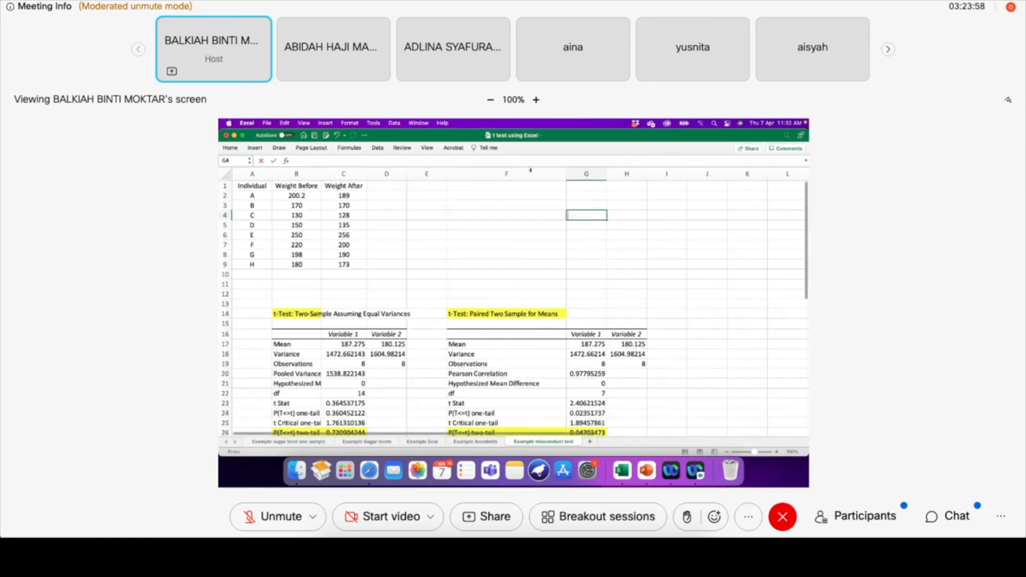
{"action": "left_click", "coordinate": [378, 148]}
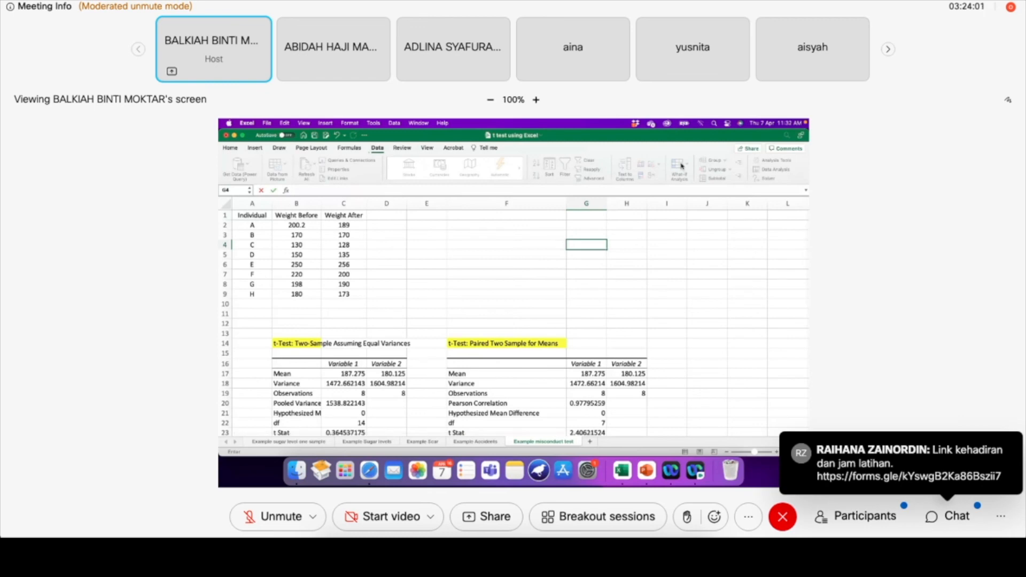
{"action": "left_click", "coordinate": [731, 263]}
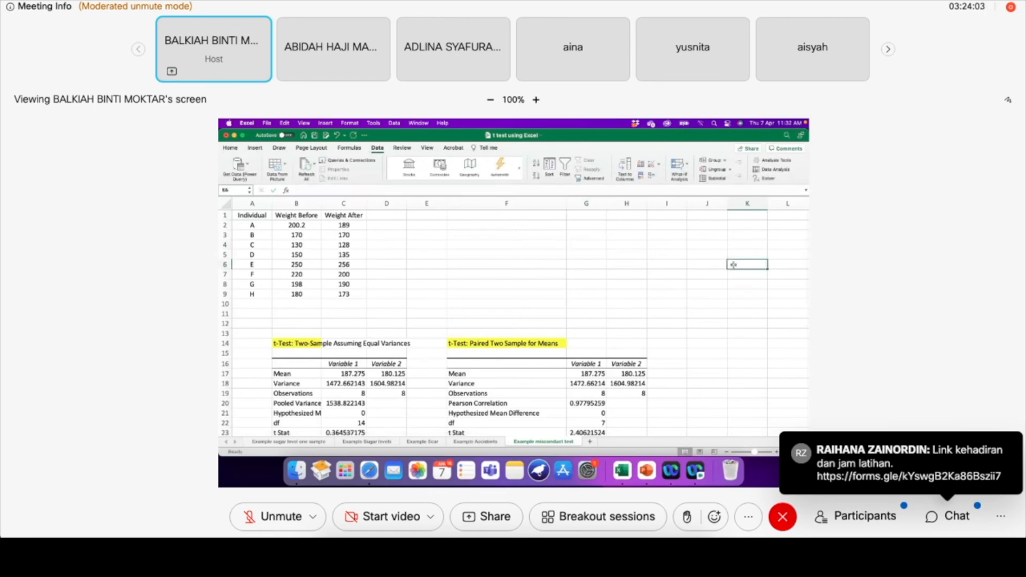
{"action": "left_click", "coordinate": [772, 169]}
{"action": "scroll", "coordinate": [563, 242], "scroll_direction": "up", "scroll_amount": 1}
{"action": "scroll", "coordinate": [534, 243], "scroll_direction": "down", "scroll_amount": 1}
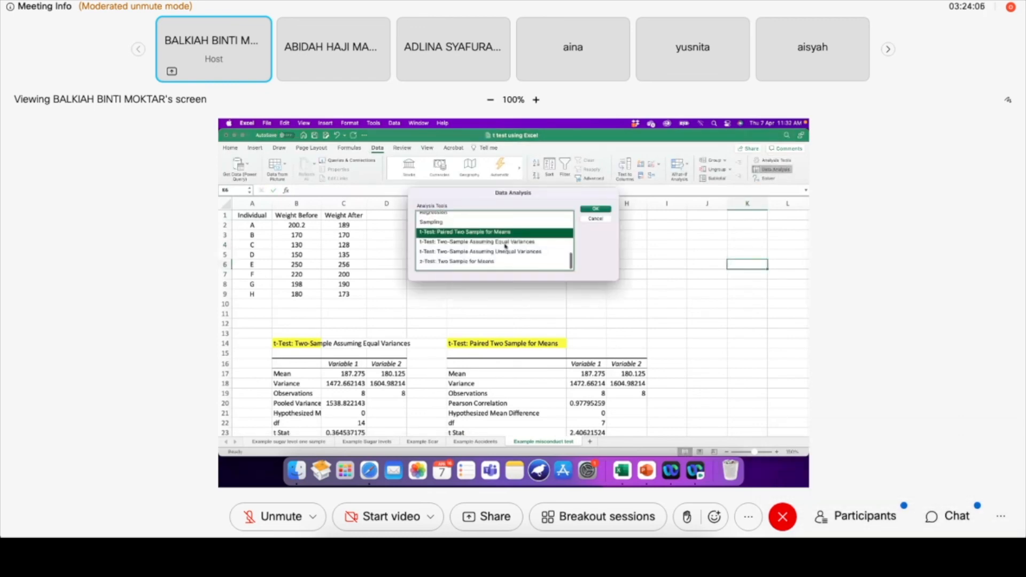
{"action": "left_click", "coordinate": [467, 265]}
{"action": "left_click", "coordinate": [604, 209]}
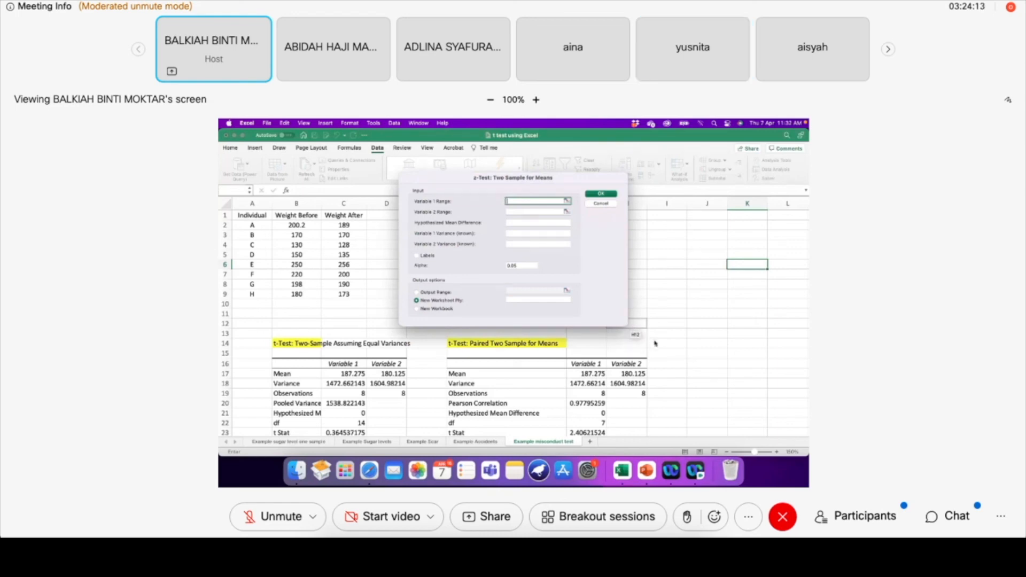
{"action": "left_click_drag", "start_coordinate": [458, 179], "coordinate": [502, 203]}
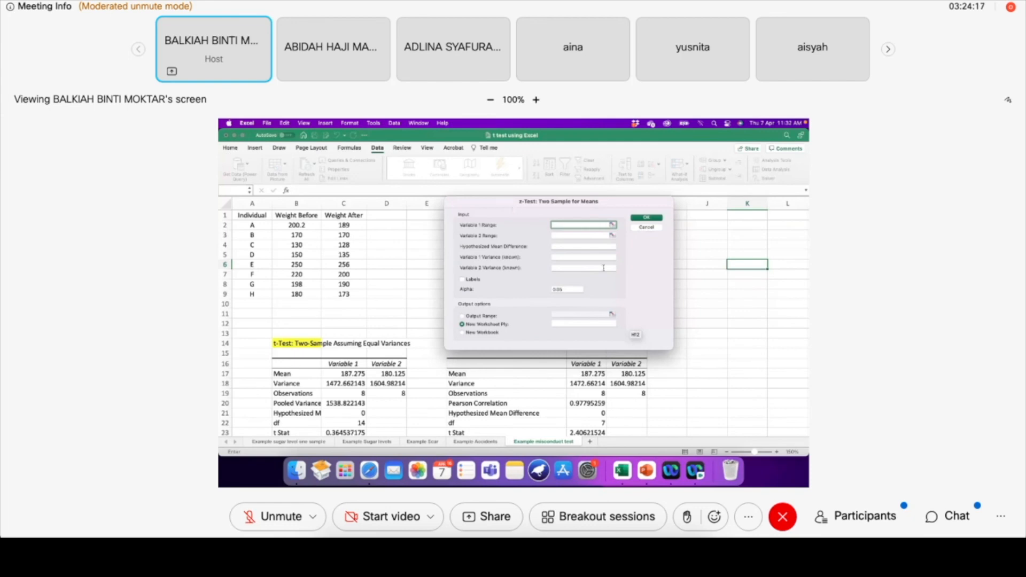